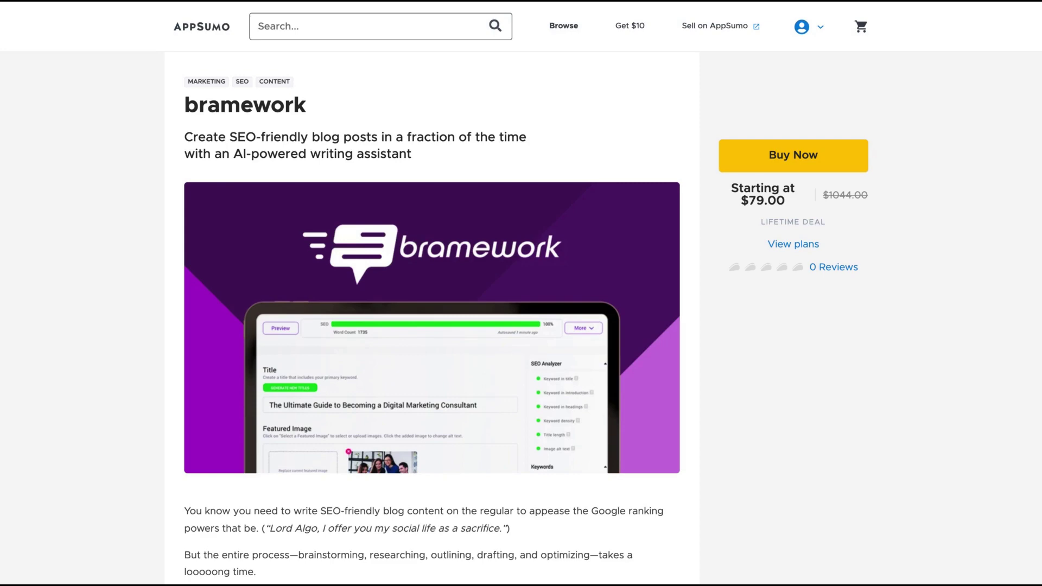
# - Scroll the AppSumo Bramework listing past the TL;DR and video to the Plans and Features section
pyautogui.scroll(-15, 842, 279)
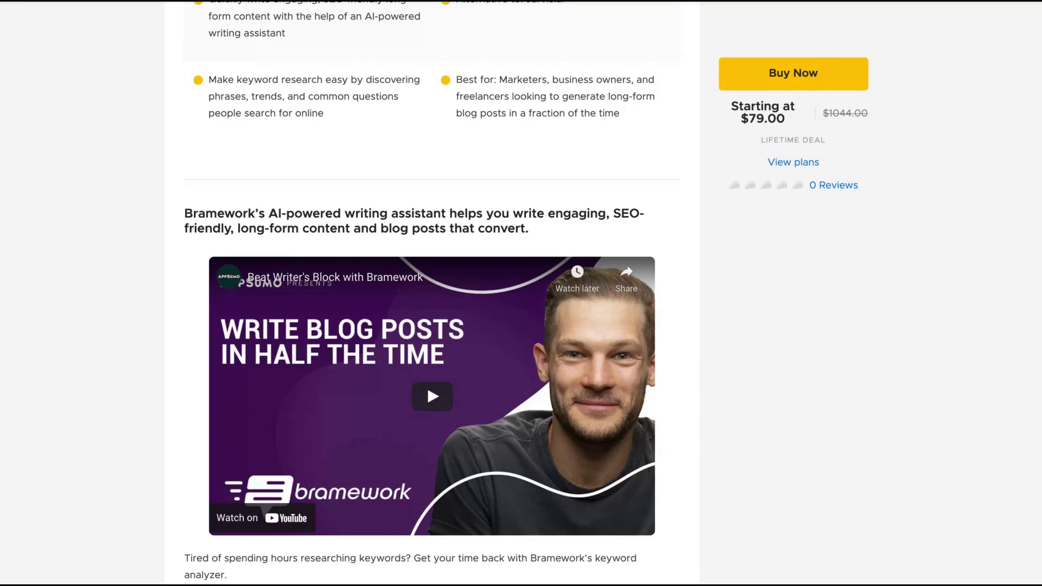
pyautogui.scroll(4, 520, 293)
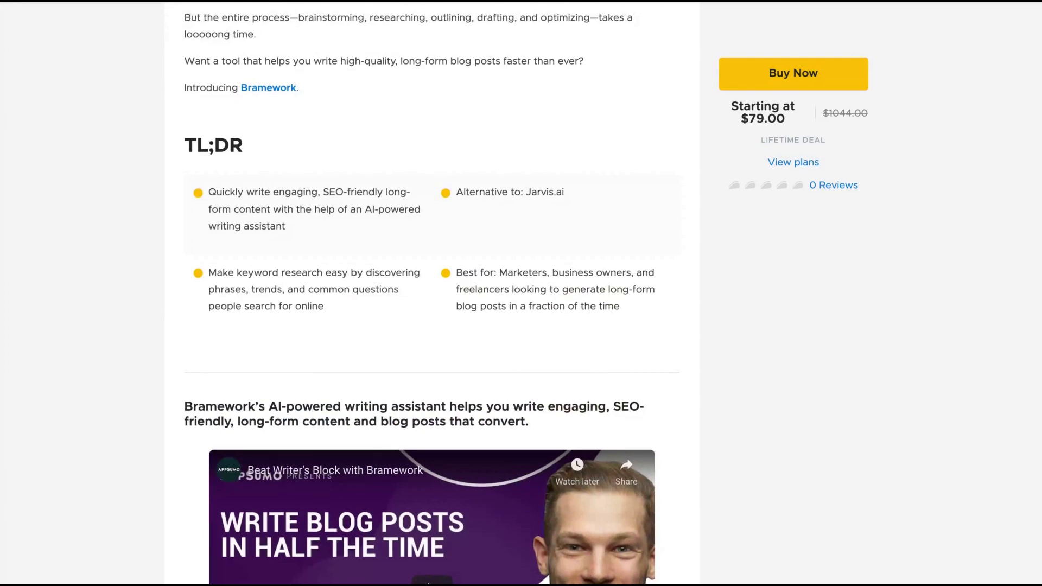
pyautogui.scroll(-10, 431, 293)
pyautogui.scroll(-10, 431, 293)
pyautogui.scroll(-20, 431, 293)
pyautogui.scroll(3, 431, 293)
pyautogui.scroll(3, 431, 293)
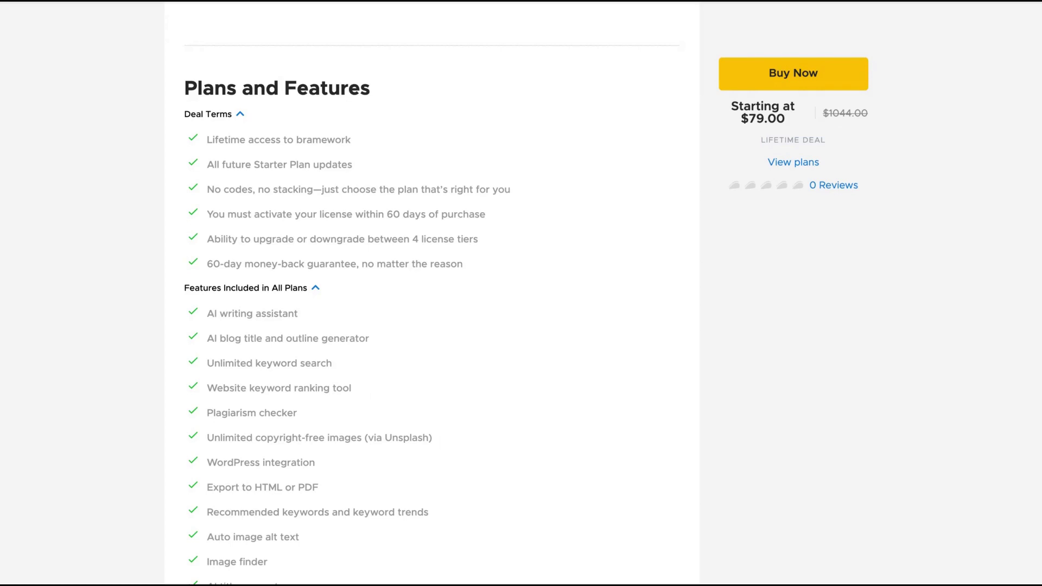
# - Scroll down to the $79, $159 and $239 License Tier cards
pyautogui.scroll(-4, 682, 488)
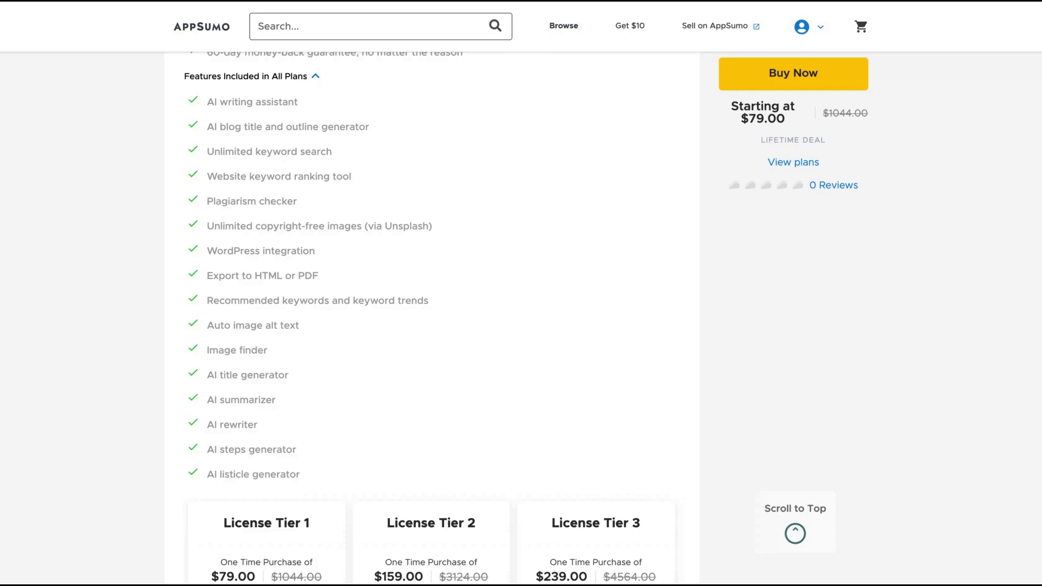
pyautogui.scroll(-5, 431, 293)
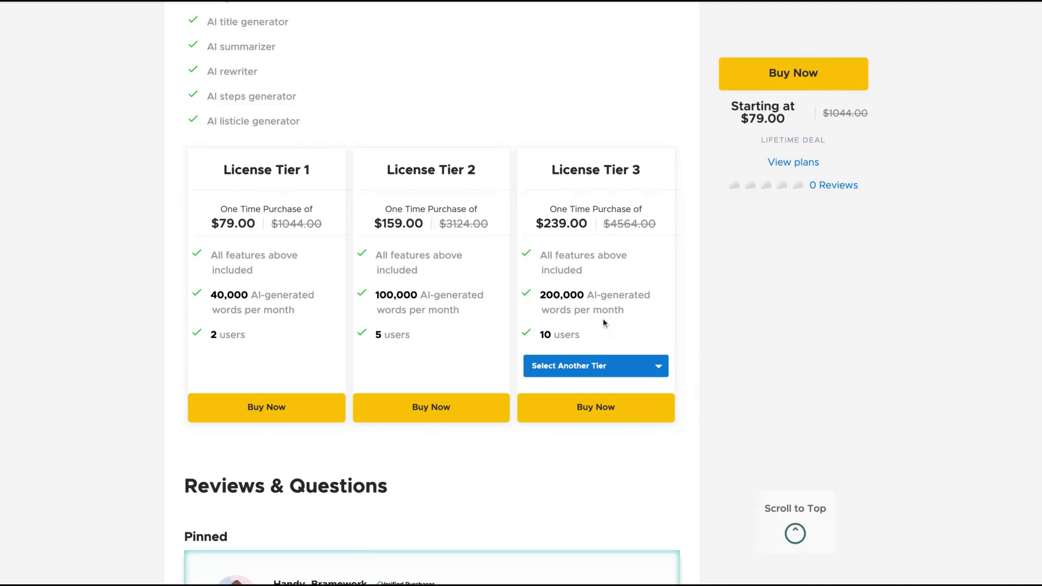
# - View License Tier 4's $399.00 price, then switch the card back to License Tier 3
pyautogui.click(591, 374)
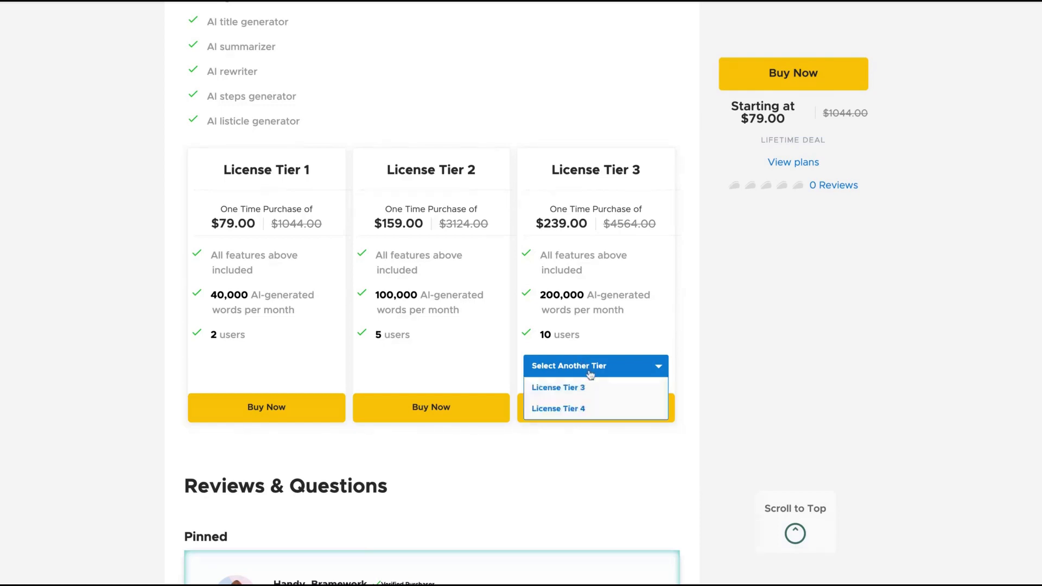
pyautogui.click(572, 407)
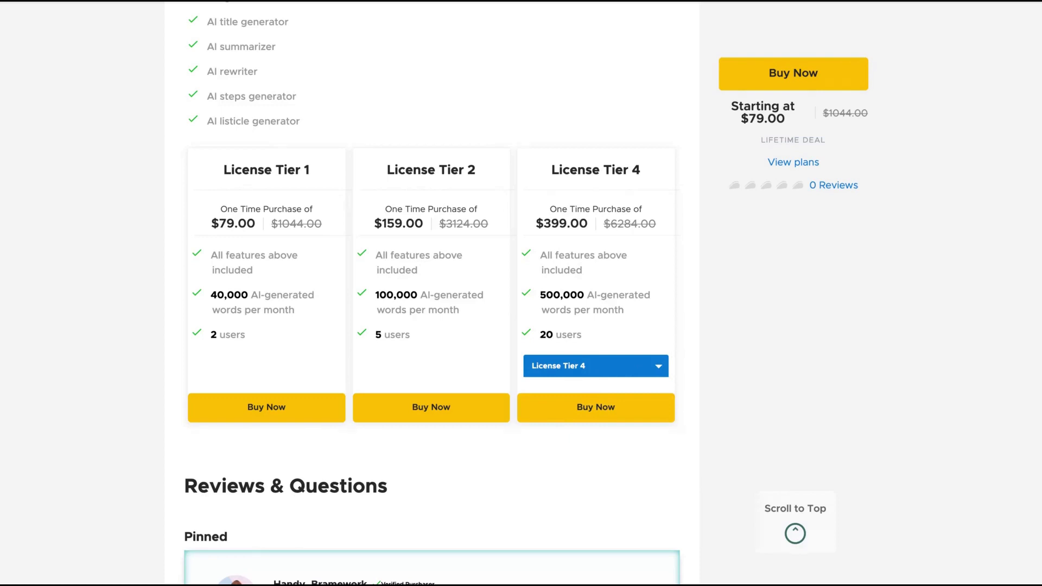
pyautogui.click(632, 373)
pyautogui.click(610, 391)
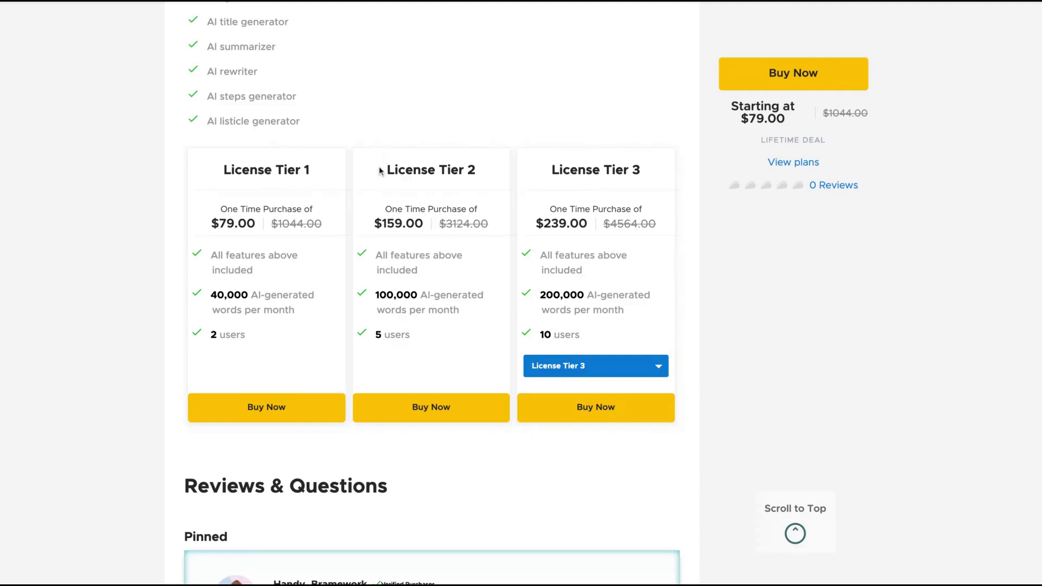
# - Highlight the License Tier 2 price details and the Tier 3 heading, then clear the highlights
pyautogui.moveTo(380, 170); pyautogui.dragTo(457, 255)
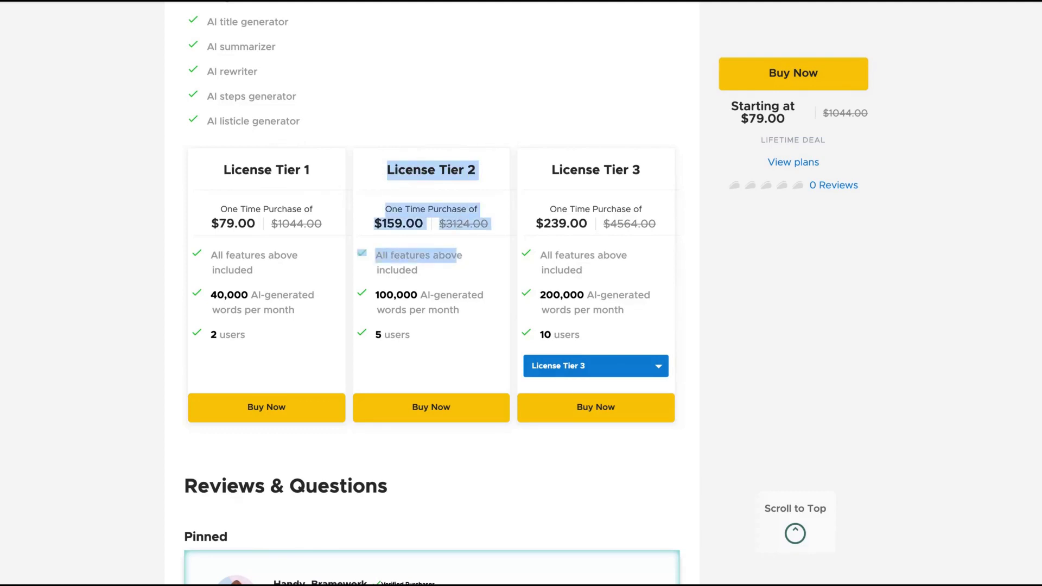
pyautogui.click(517, 205)
pyautogui.moveTo(585, 168); pyautogui.dragTo(642, 173)
pyautogui.click(642, 183)
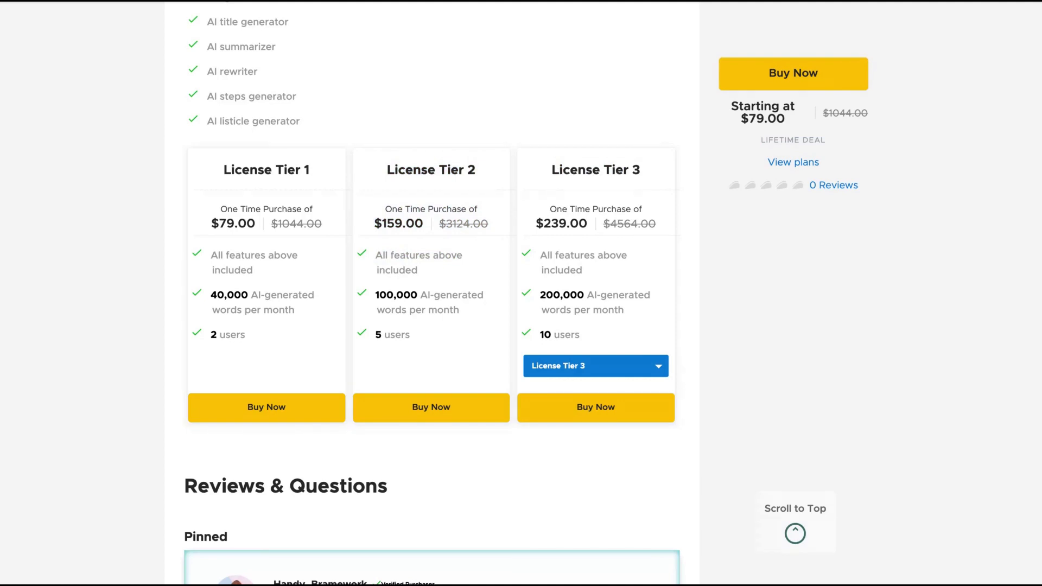
# - Scroll down to the reviews and switch the list to the deal's questions
pyautogui.scroll(-10, 514, 227)
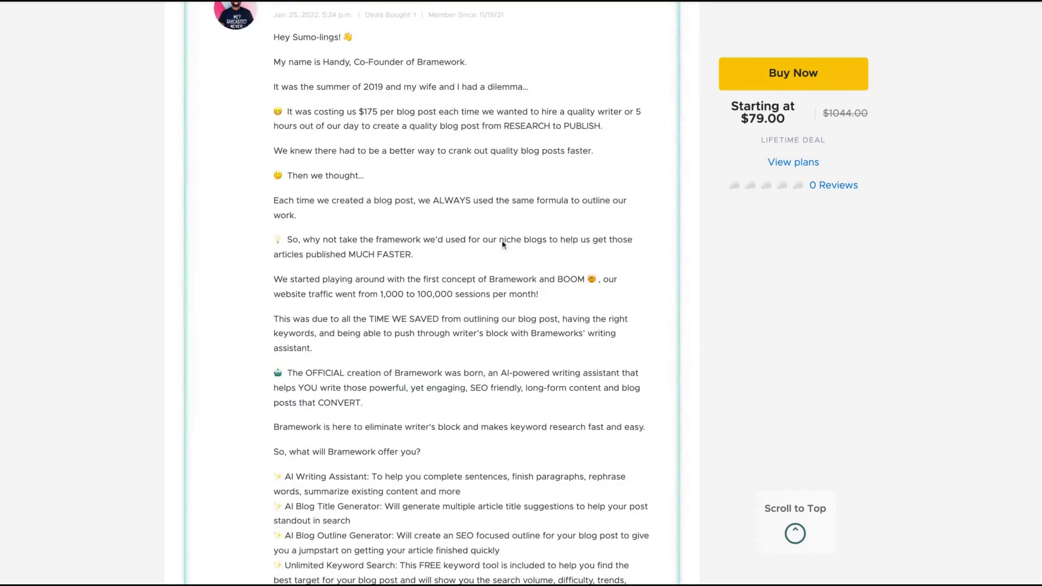
pyautogui.scroll(-7, 514, 227)
pyautogui.scroll(-8, 463, 301)
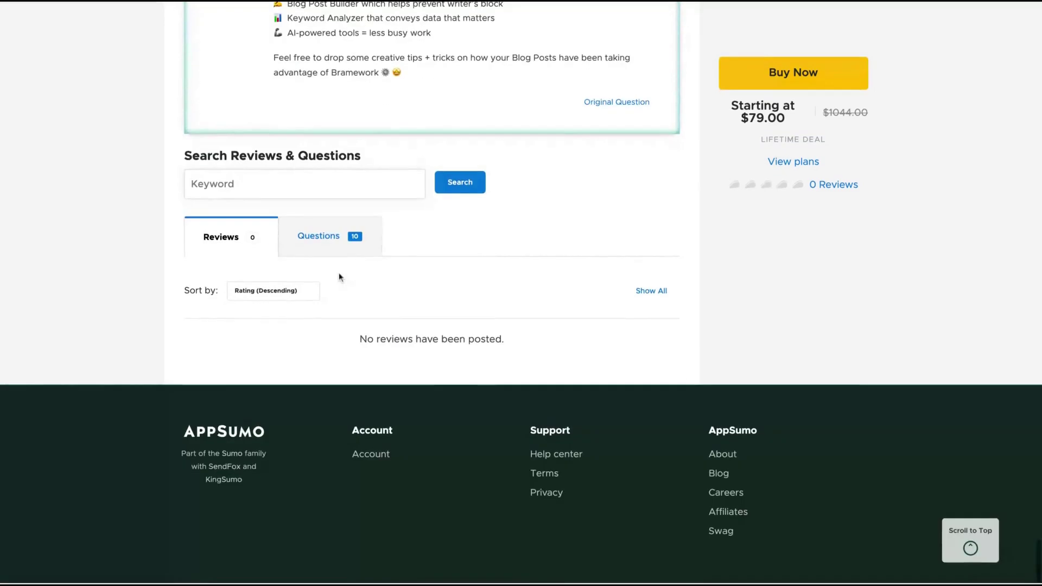
pyautogui.click(315, 245)
pyautogui.scroll(20, 390, 253)
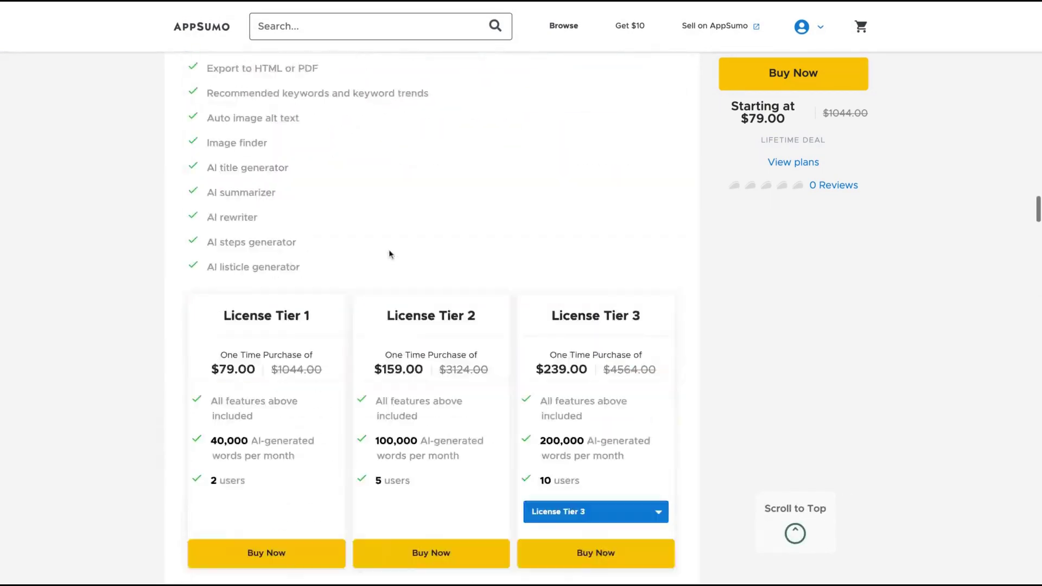
pyautogui.scroll(15, 390, 252)
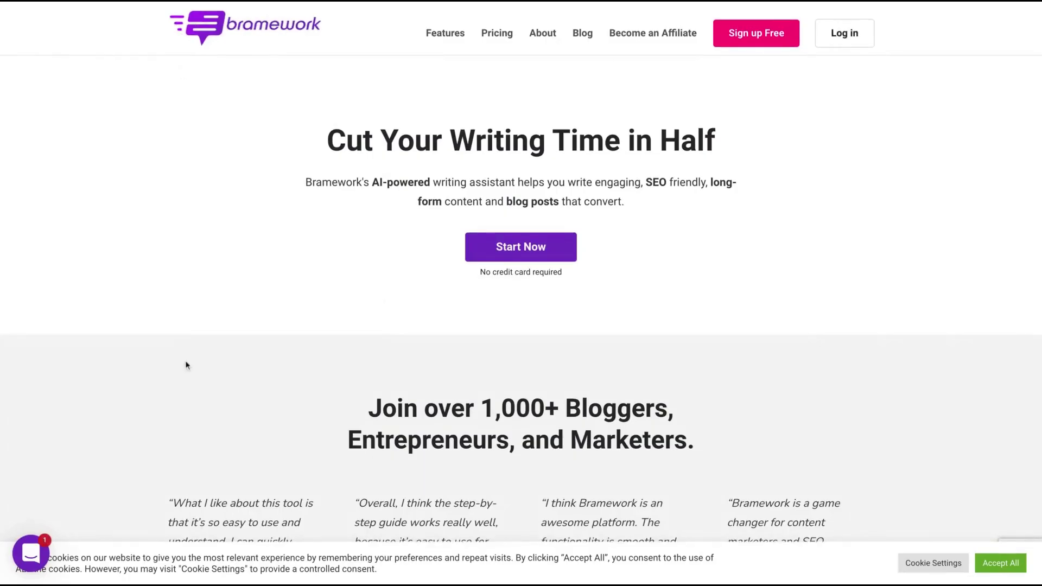
# - Accept all cookies on Bramework's homepage and log in to the account
pyautogui.scroll(-20, 222, 380)
pyautogui.scroll(-5, 230, 366)
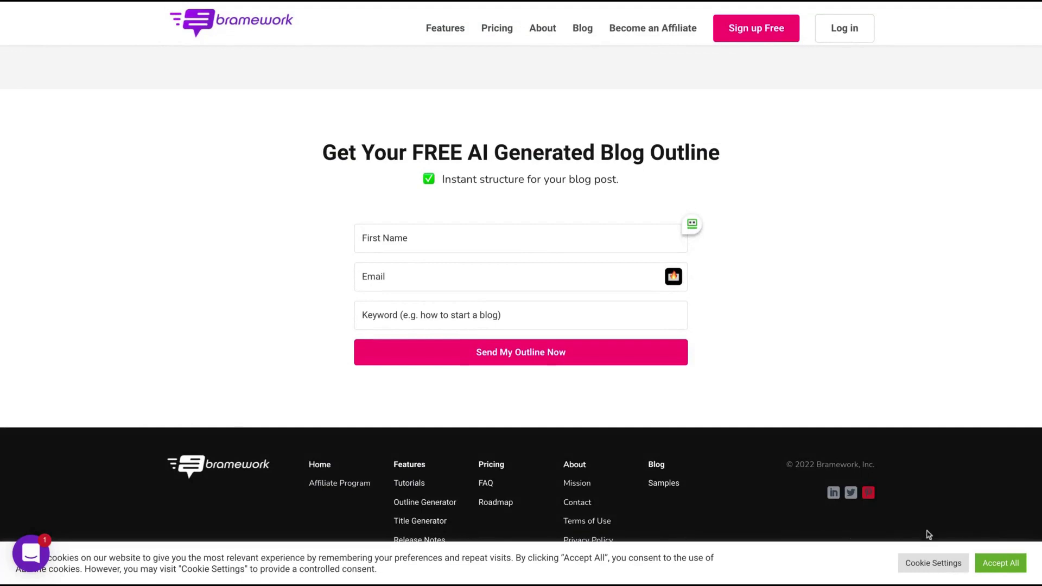
pyautogui.click(1000, 562)
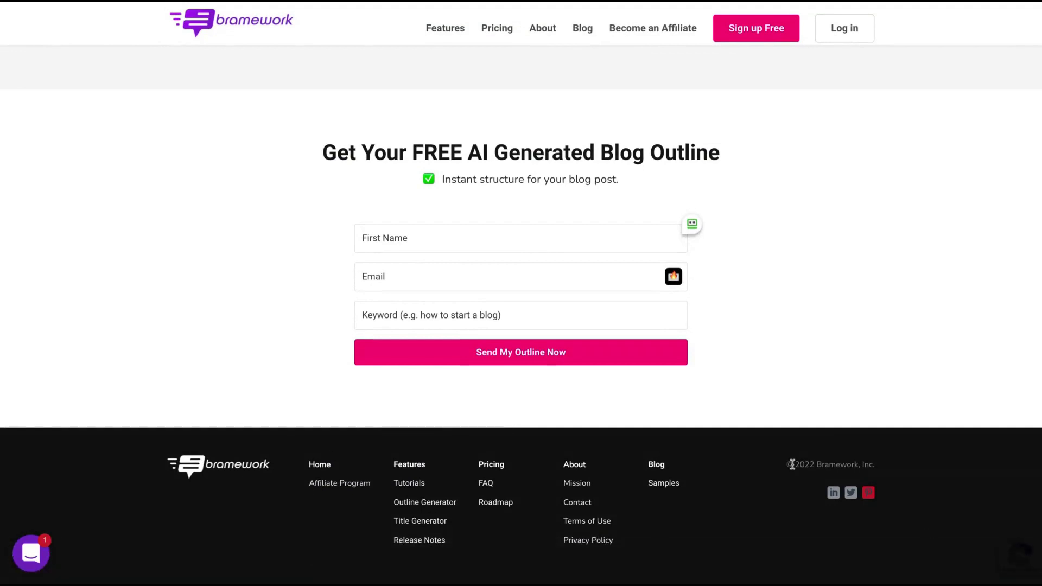
pyautogui.tripleClick(792, 465)
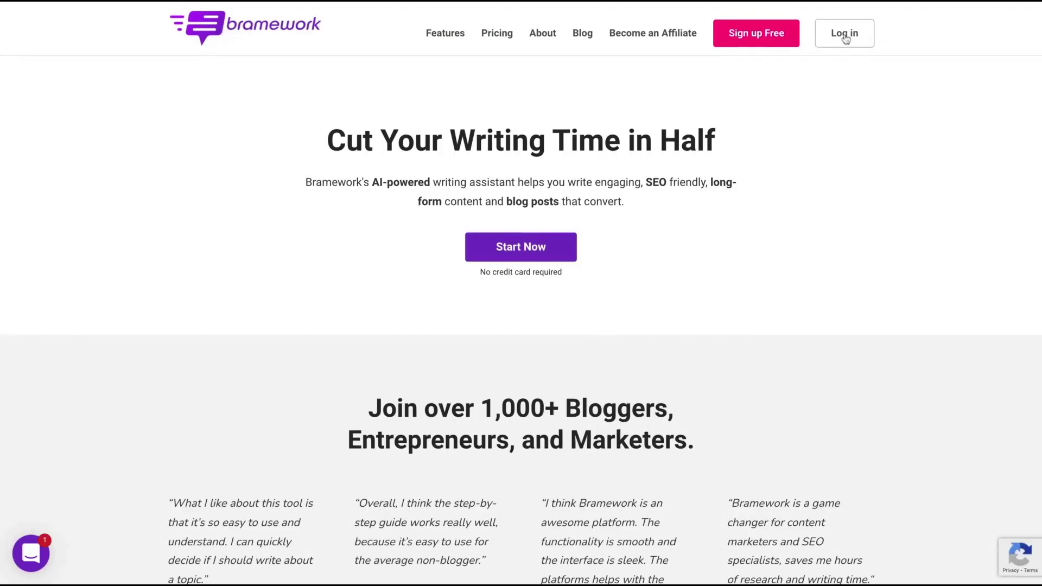
pyautogui.click(845, 36)
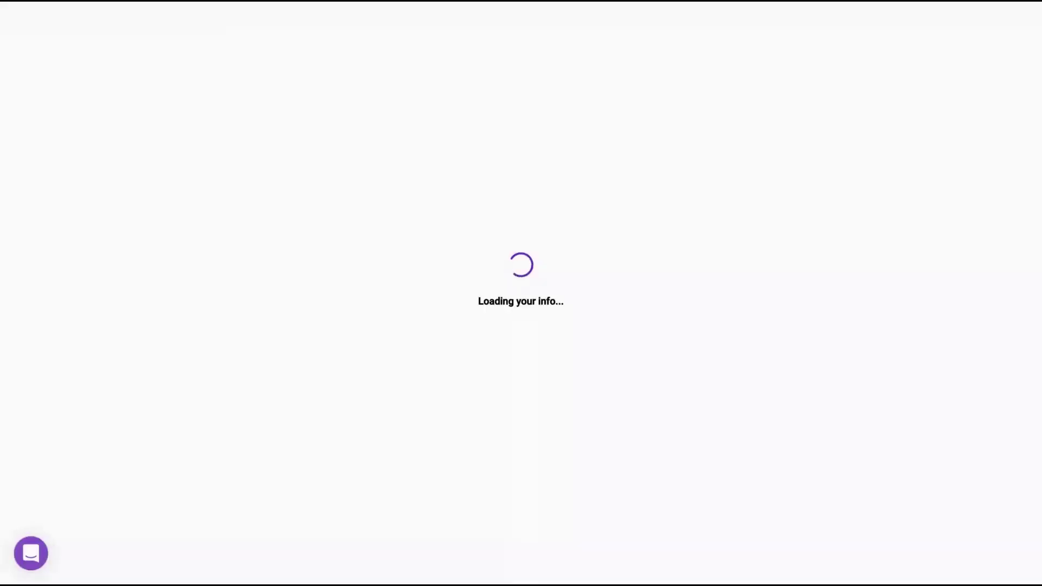
# - Close the confirmation-email banner and highlight the AI Writing Assistant heading
pyautogui.click(1006, 39)
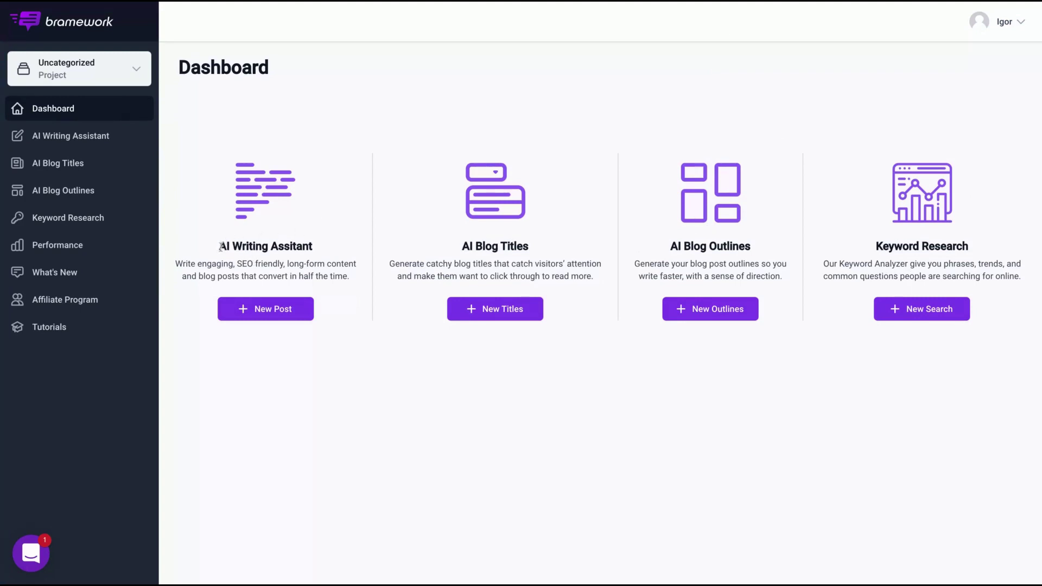
pyautogui.moveTo(221, 247); pyautogui.dragTo(312, 247)
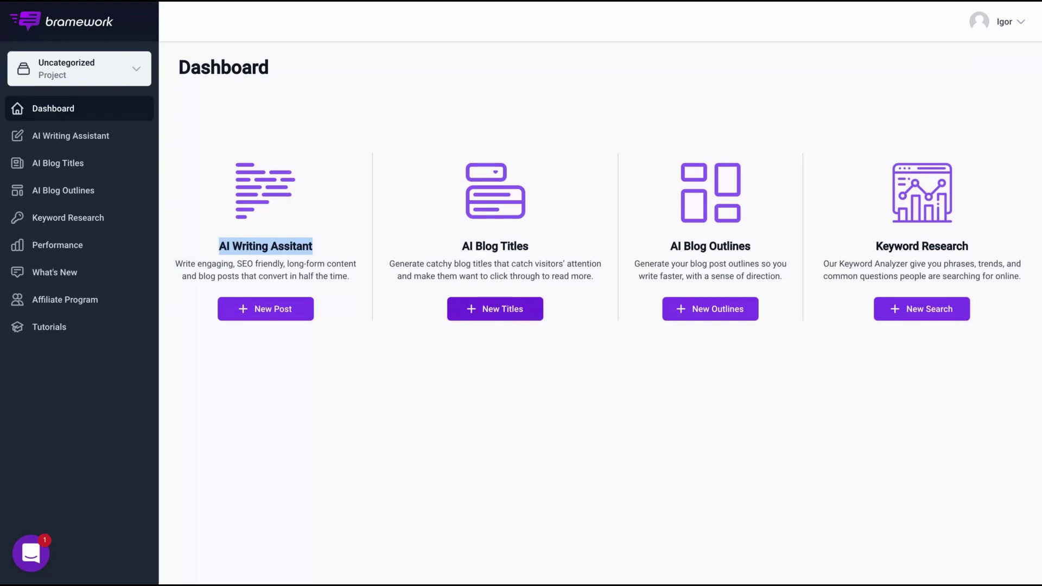
# - Generate new blog titles for the keyword 'philosophy of religion'
pyautogui.click(491, 314)
pyautogui.write('philosophy ')
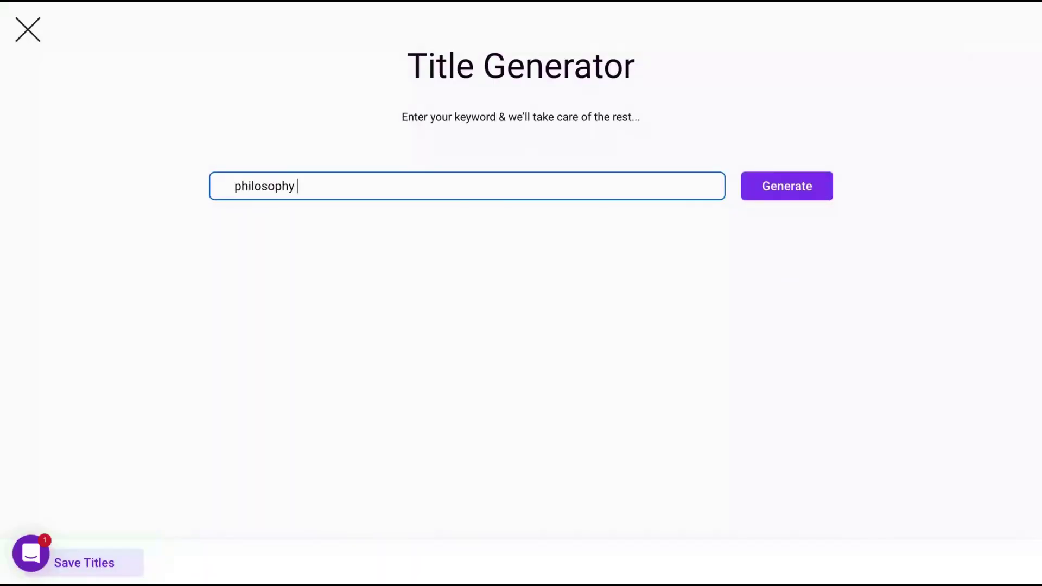
pyautogui.write('of religion')
pyautogui.click(802, 187)
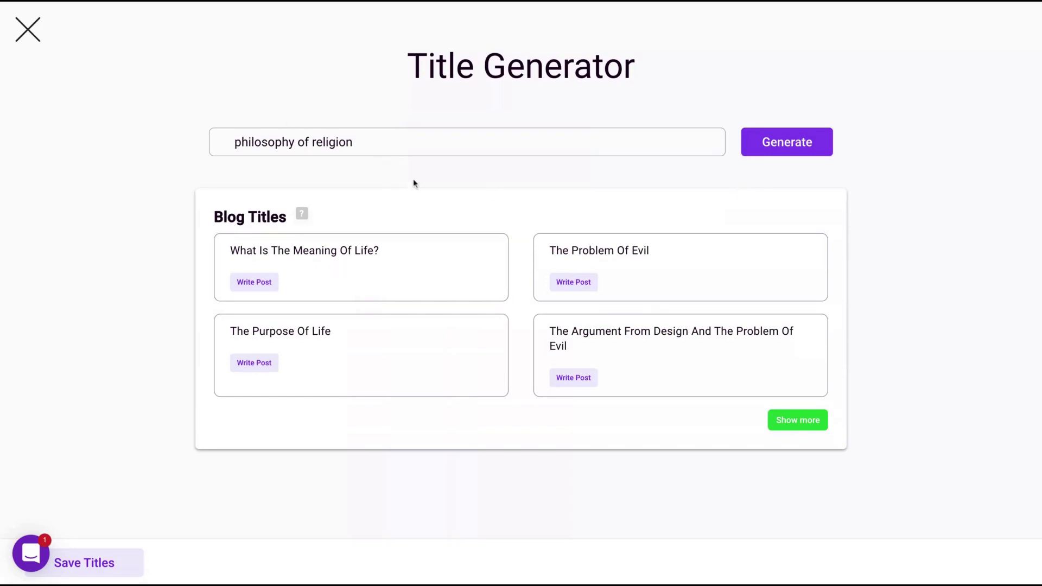
pyautogui.click(359, 138)
pyautogui.hotkey('shift', 'Home')
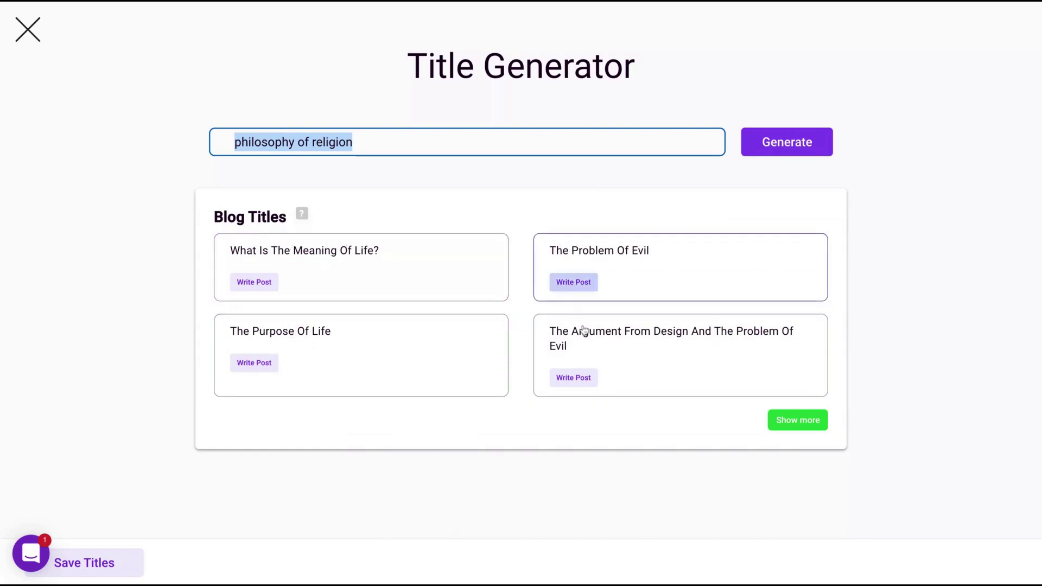
# - Select the fourth suggested title, load more suggestions, and close the Title Generator
pyautogui.click(588, 353)
pyautogui.tripleClick(588, 354)
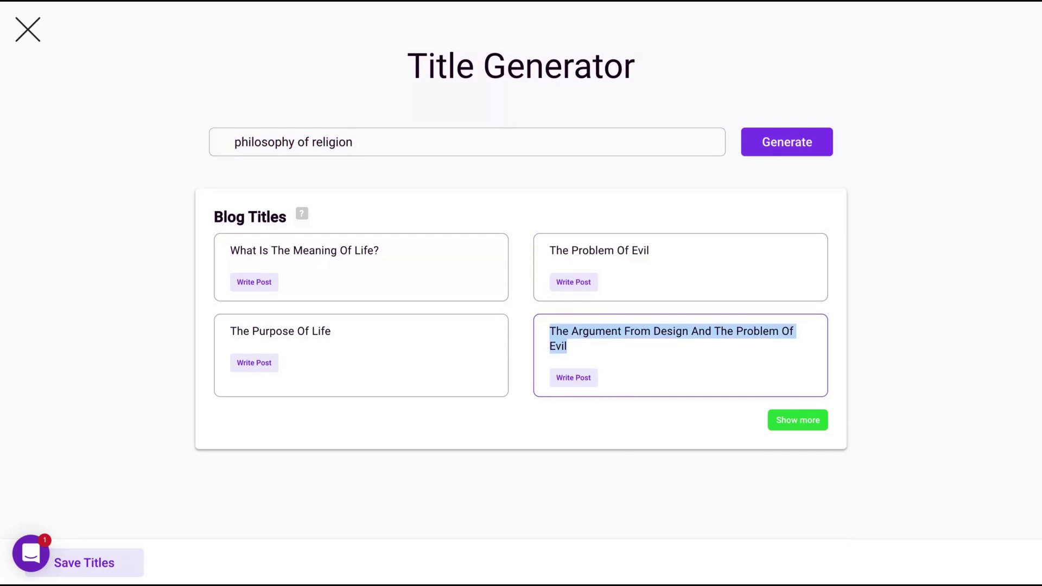
pyautogui.click(793, 427)
pyautogui.scroll(-4, 523, 262)
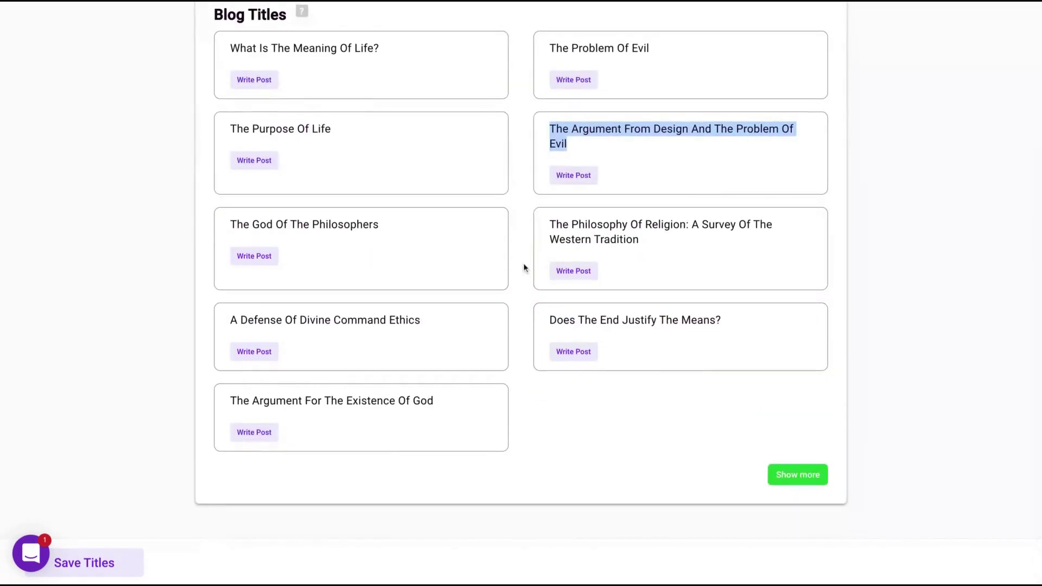
pyautogui.scroll(4, 523, 262)
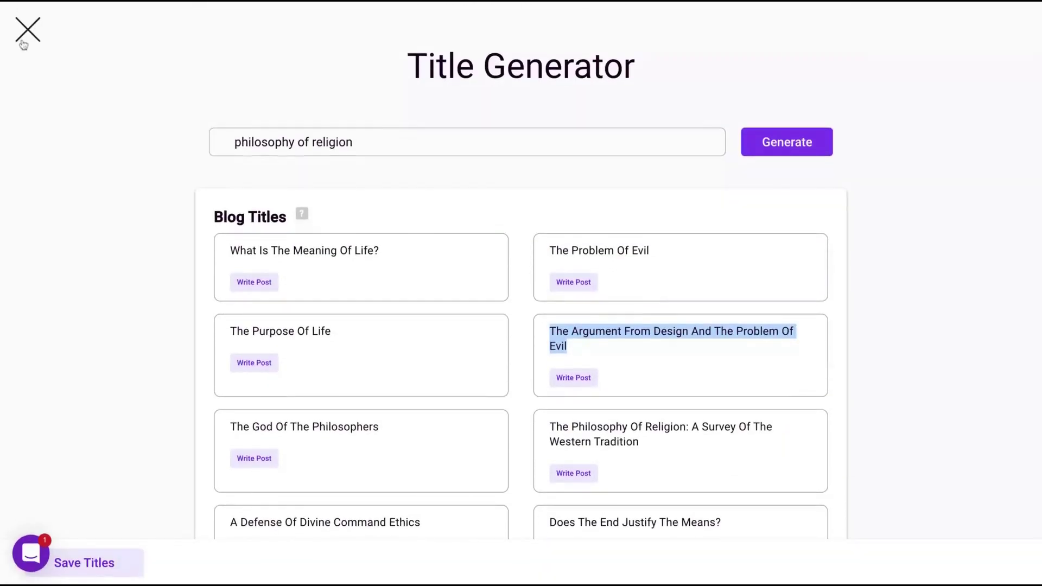
pyautogui.click(24, 42)
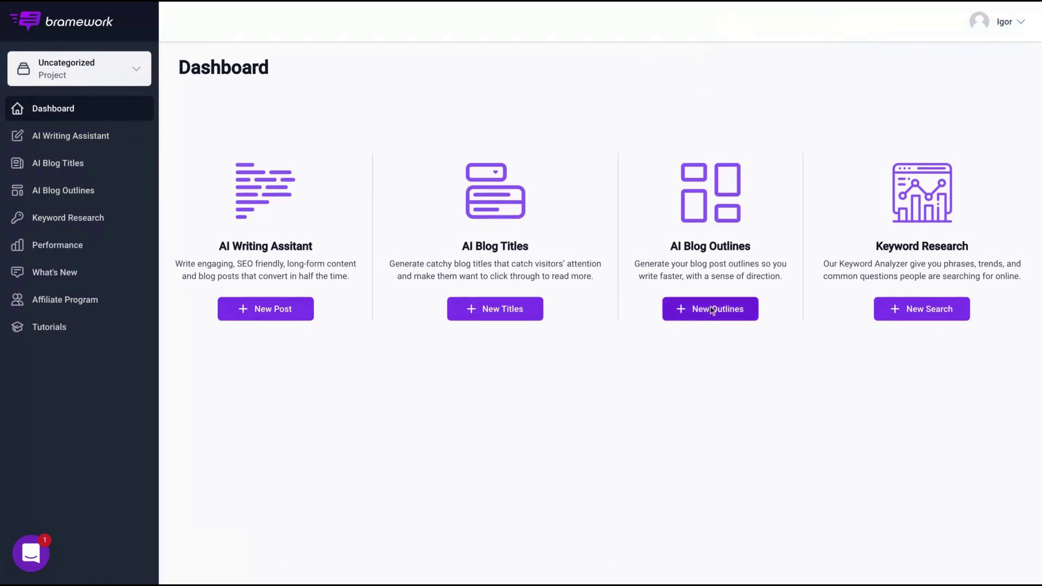
# - Generate blog outlines for the keyword 'the problems of evil' and select the keyword text
pyautogui.click(712, 311)
pyautogui.click(466, 199)
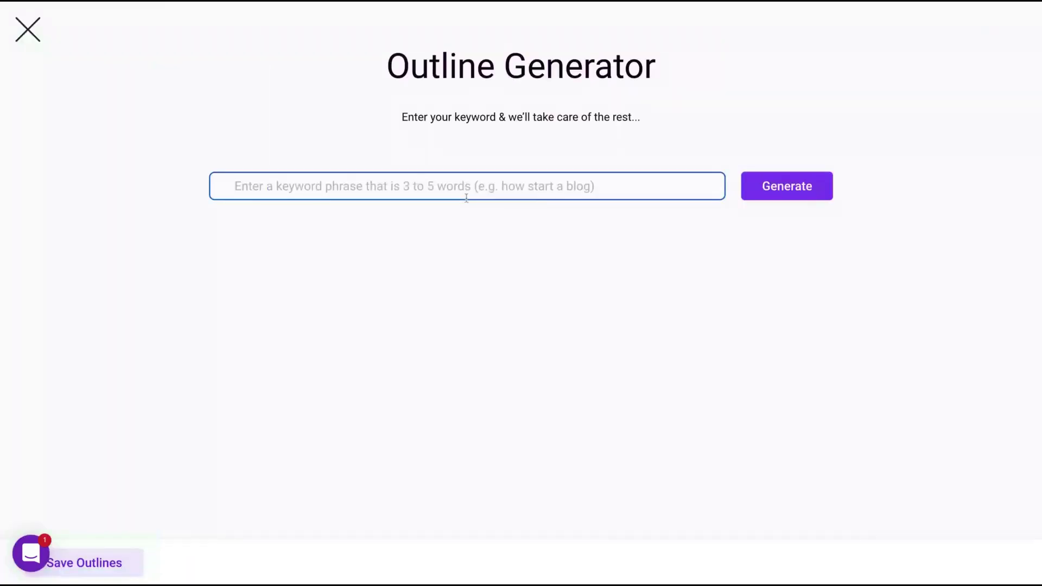
pyautogui.write('philosop')
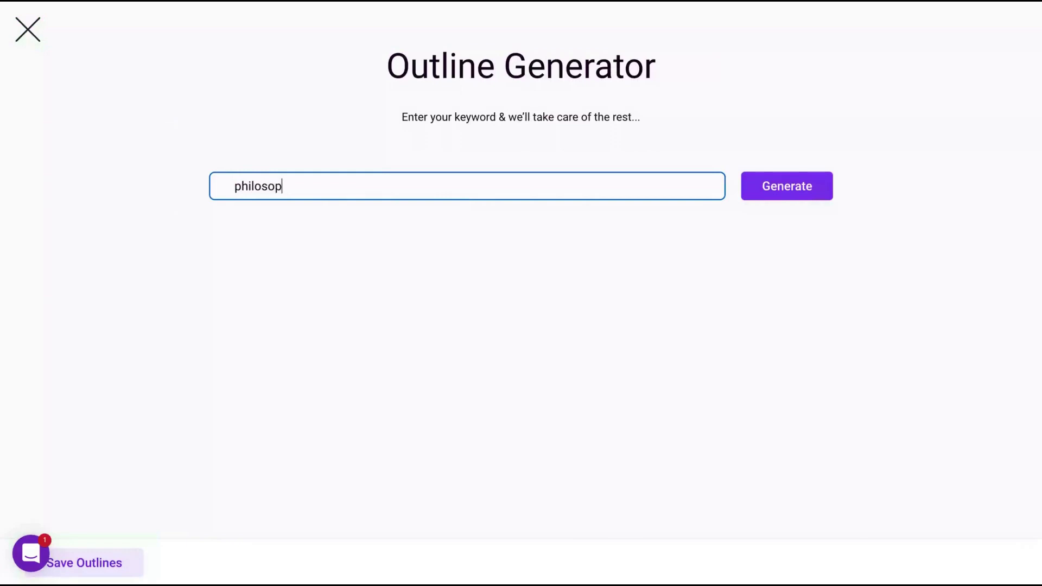
pyautogui.write('hy of')
pyautogui.moveTo(313, 187); pyautogui.dragTo(233, 187)
pyautogui.write('the problems of evil')
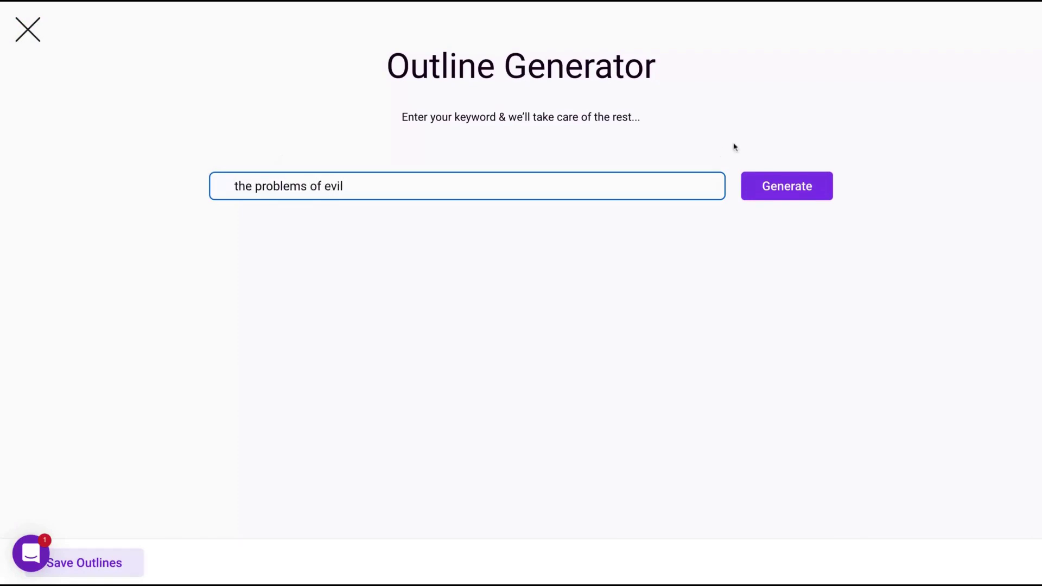
pyautogui.click(760, 181)
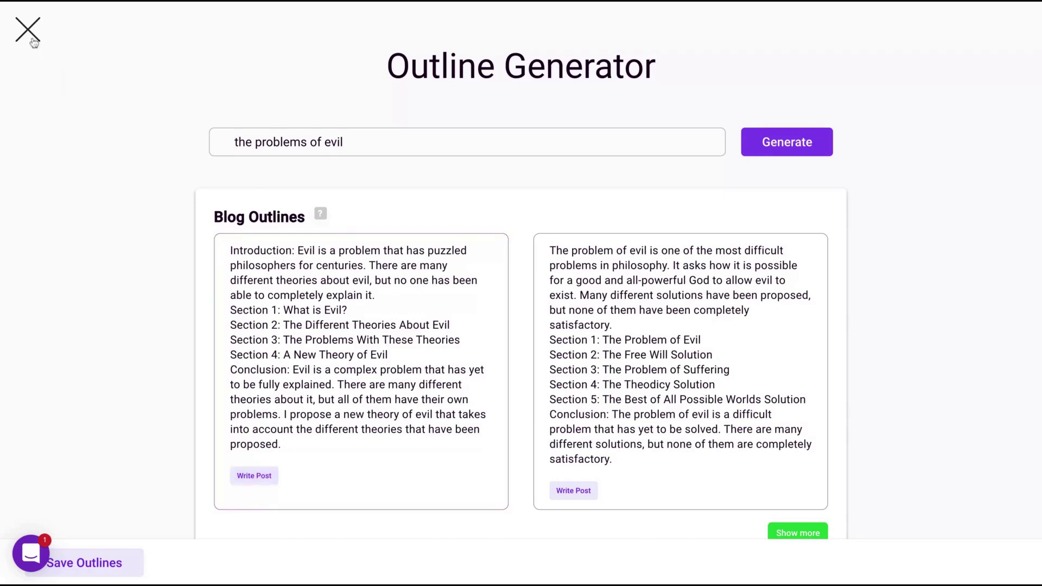
pyautogui.tripleClick(351, 147)
pyautogui.hotkey('ctrl', 'c')
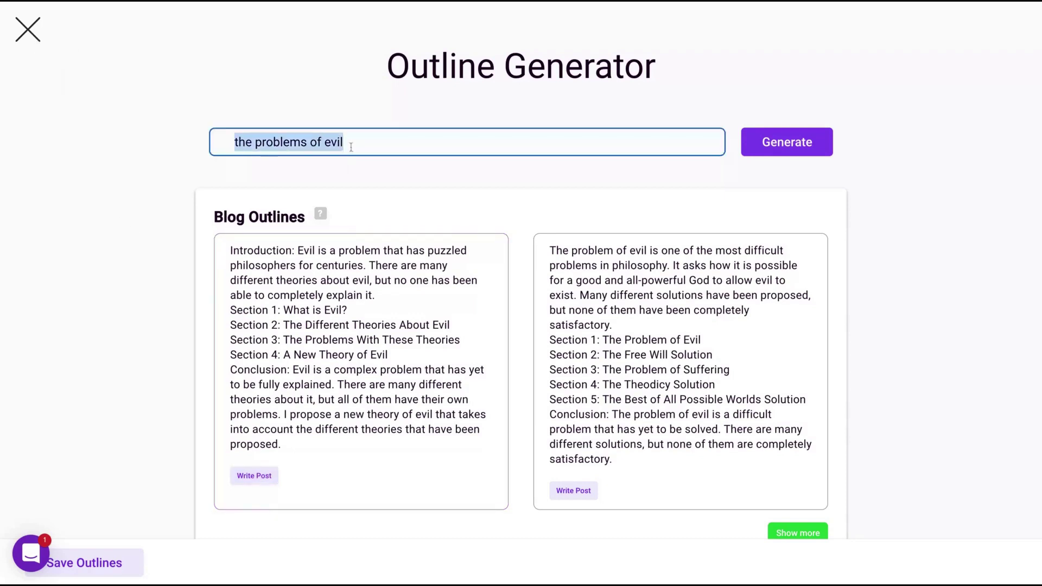
# - Run a keyword search for the pasted 'the problems of evil', then re-run it for 'philosophy of religion'
pyautogui.click(26, 31)
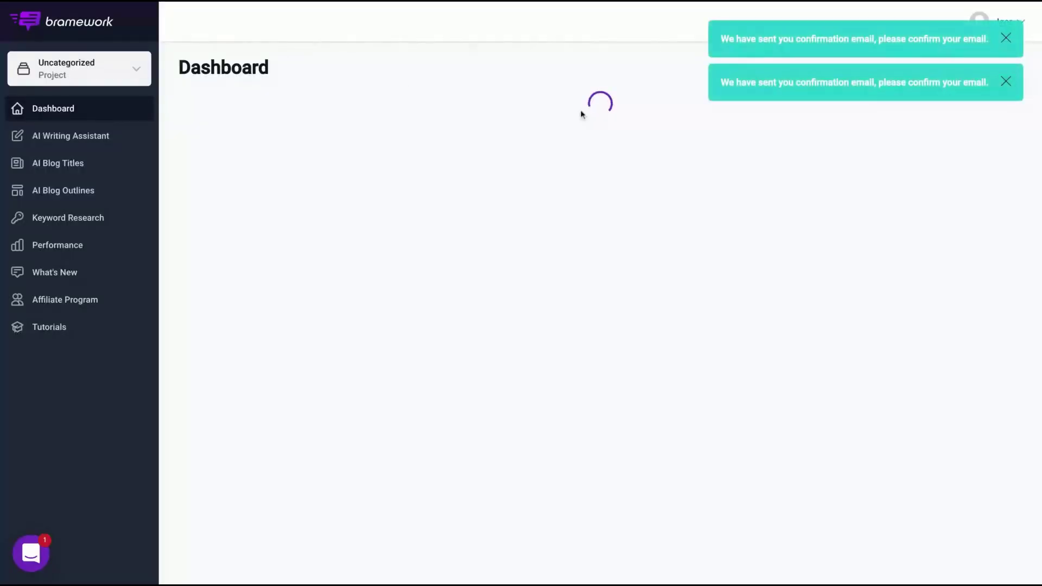
pyautogui.click(920, 309)
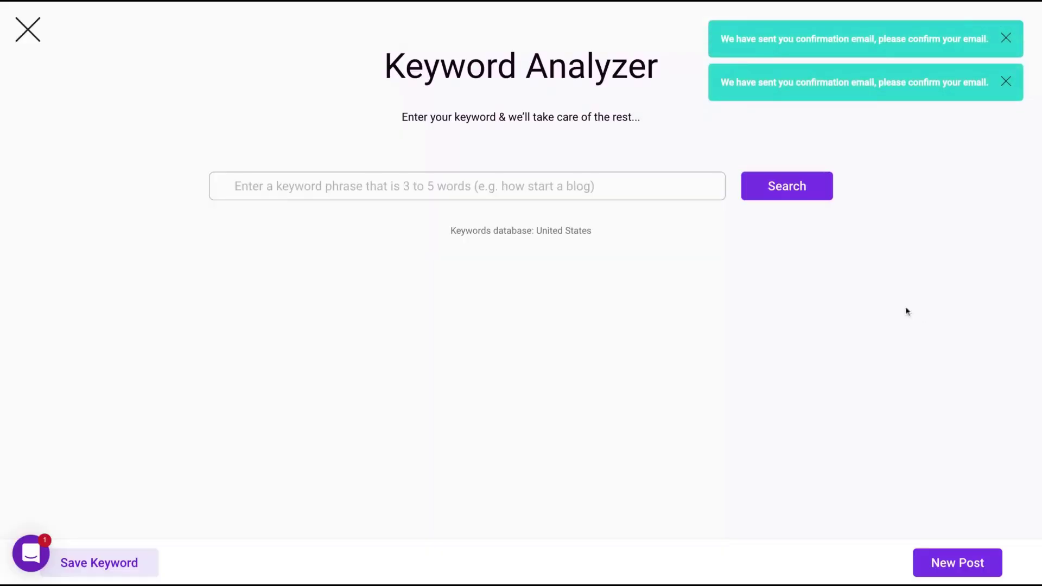
pyautogui.click(394, 184)
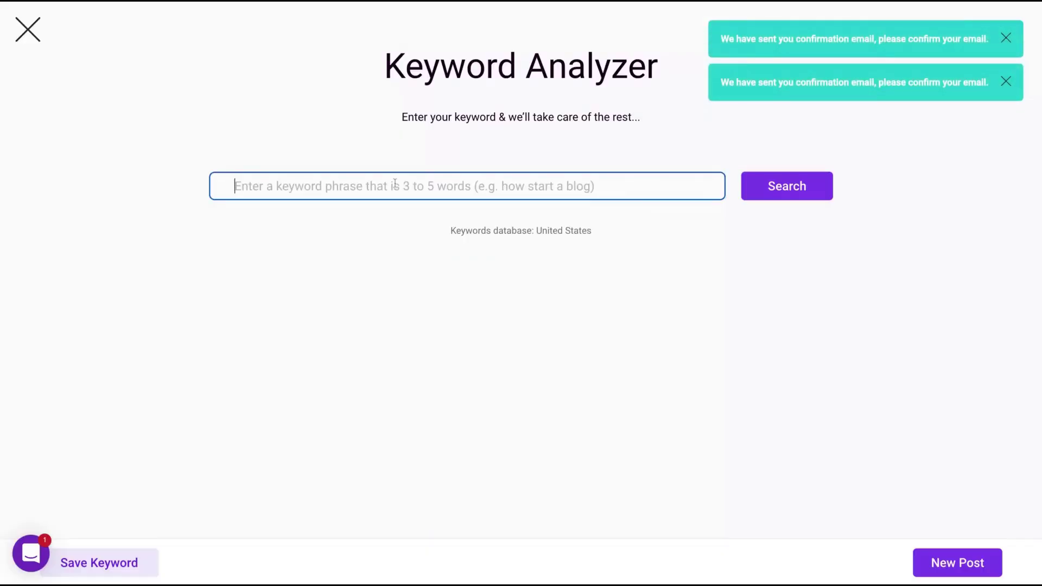
pyautogui.hotkey('ctrl', 'v')
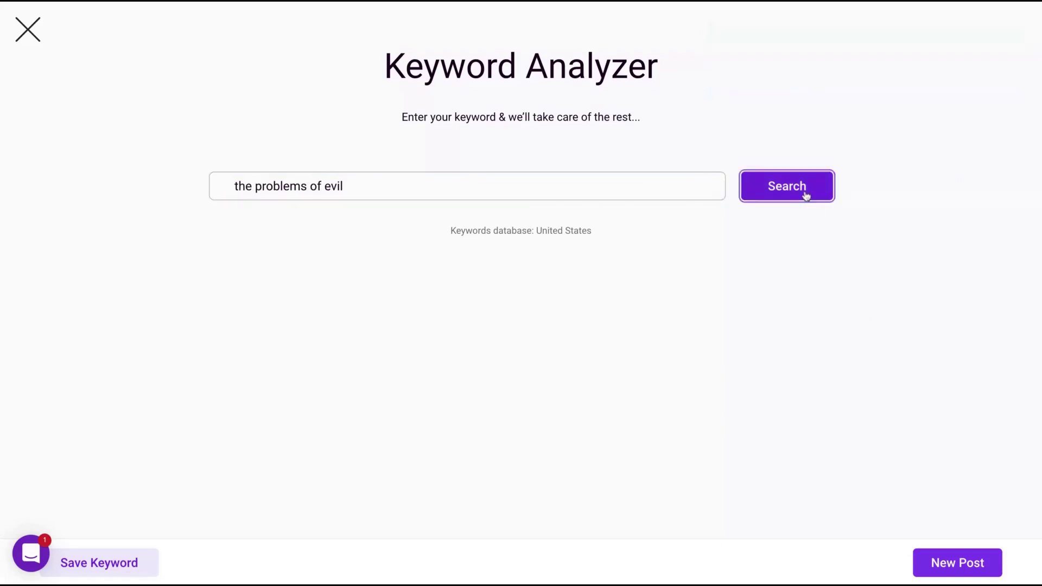
pyautogui.click(806, 196)
pyautogui.click(374, 155)
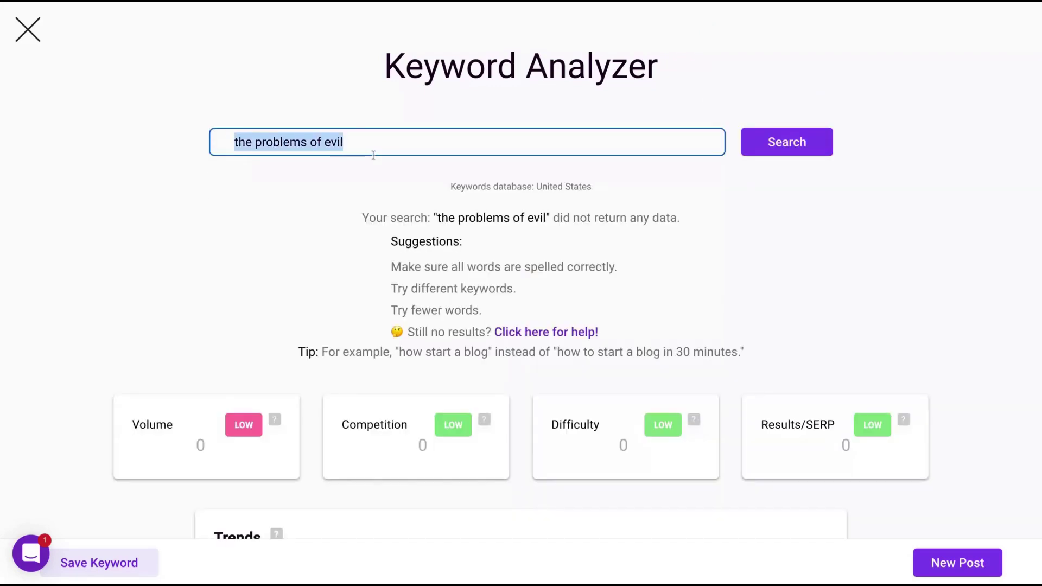
pyautogui.write('philosophy ')
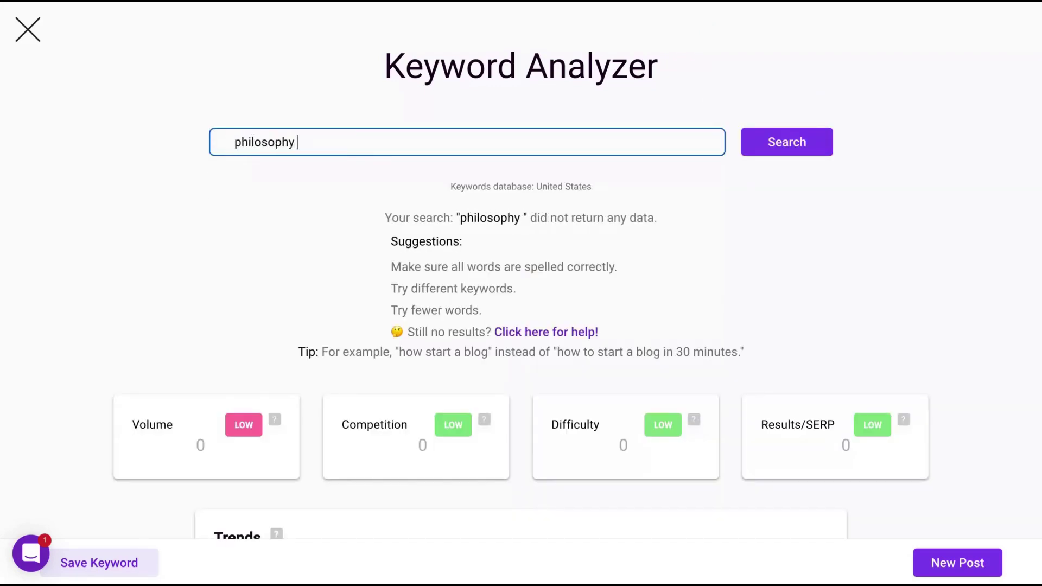
pyautogui.write('of religion')
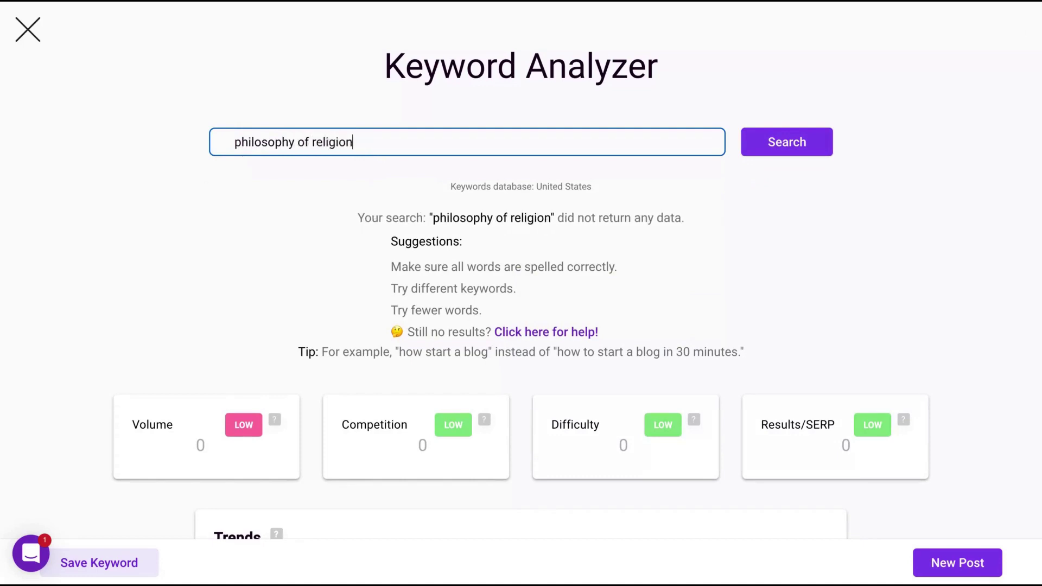
pyautogui.press('Return')
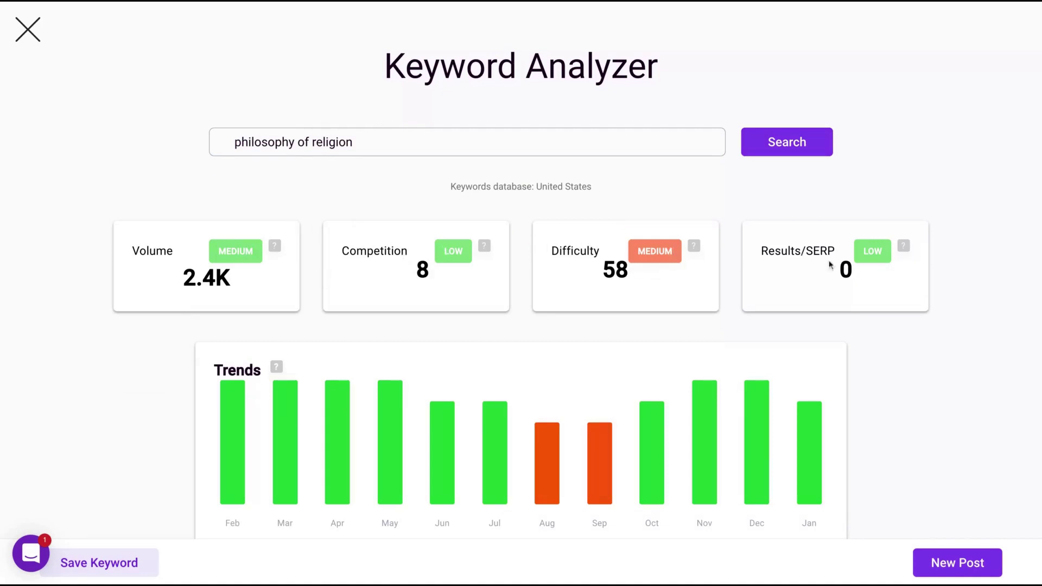
# - Load more keyword ideas and select the top question 'What is philosophy of religion?'
pyautogui.scroll(-10, 538, 345)
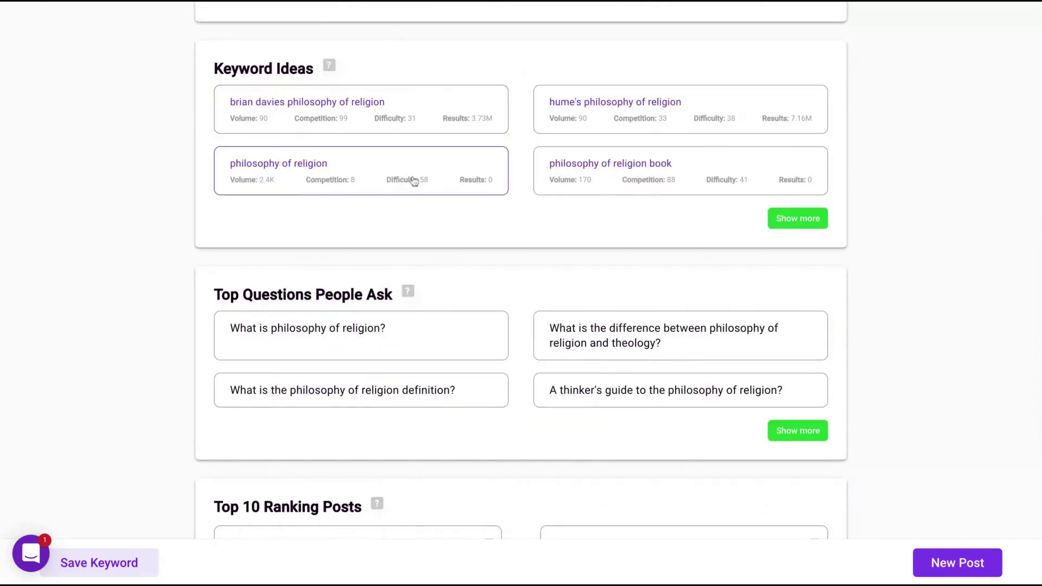
pyautogui.click(798, 218)
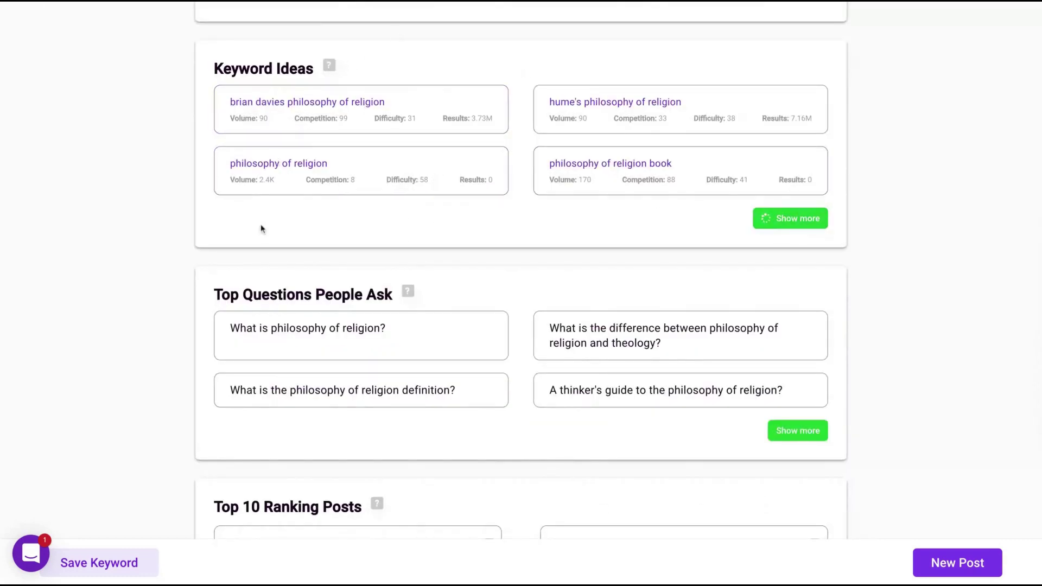
pyautogui.scroll(-4, 260, 229)
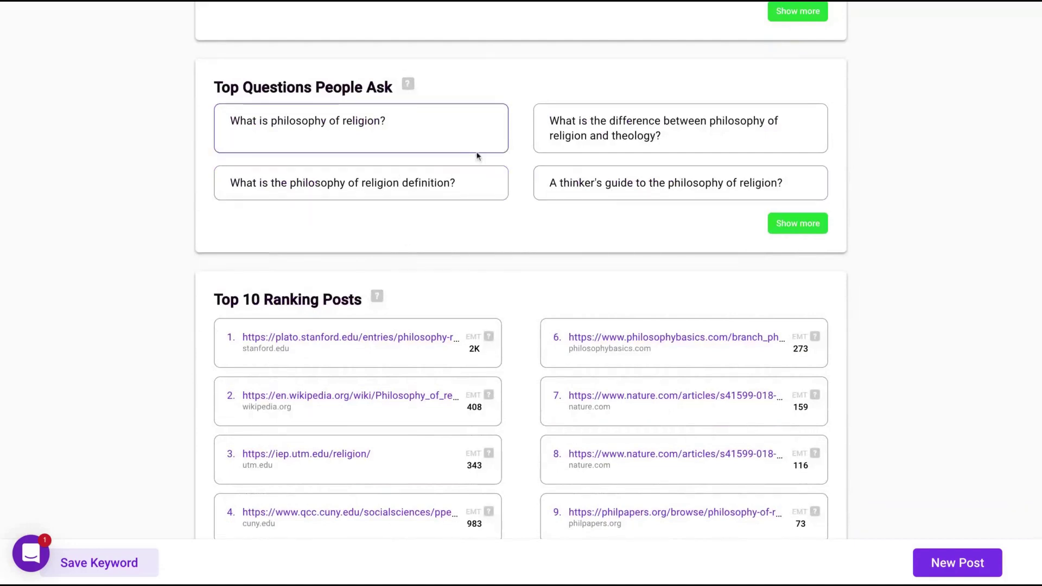
pyautogui.scroll(-1, 477, 156)
pyautogui.scroll(-2, 379, 185)
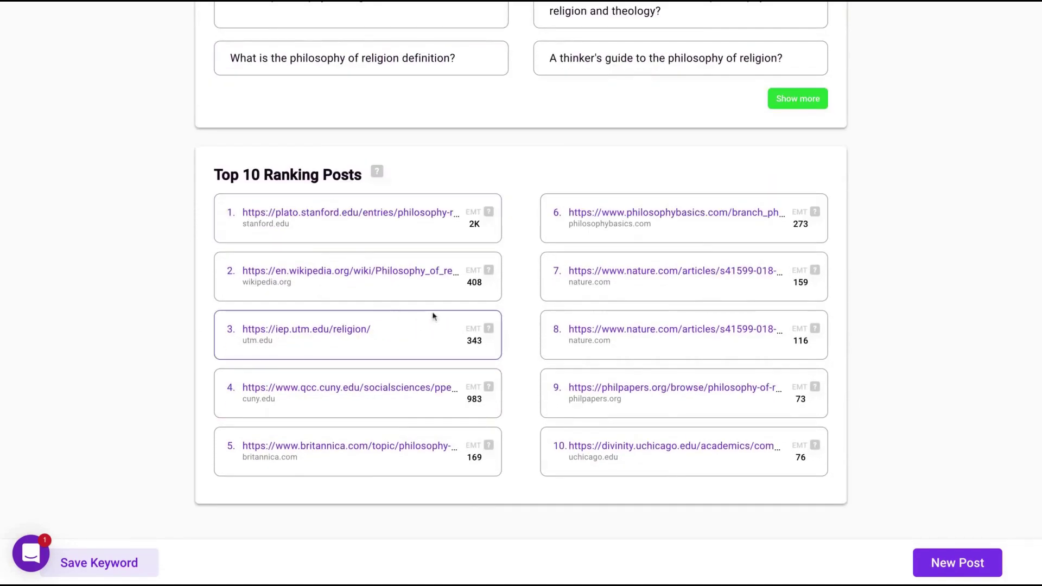
pyautogui.scroll(7, 331, 83)
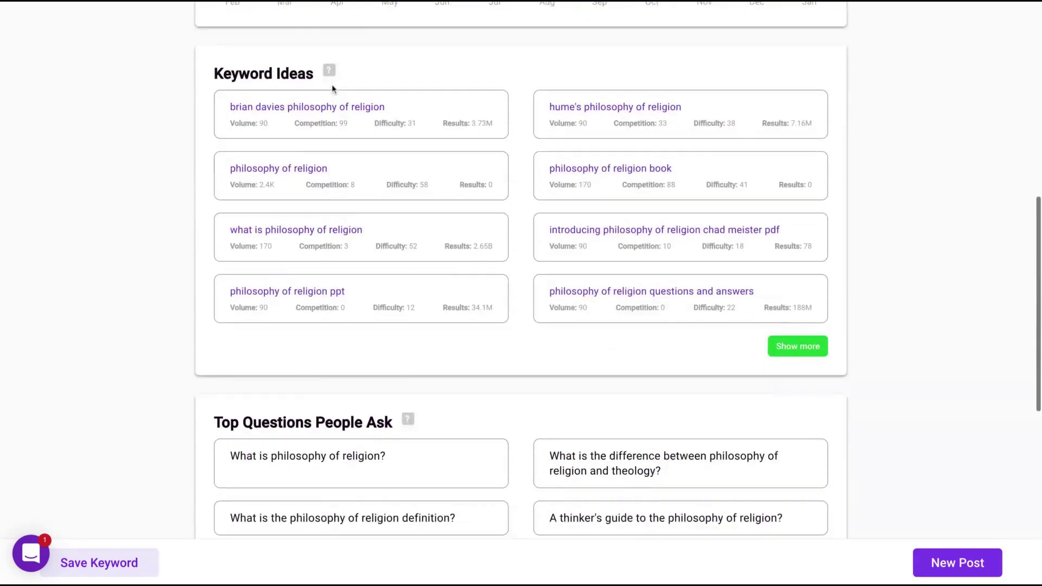
pyautogui.scroll(-1, 331, 83)
pyautogui.tripleClick(394, 352)
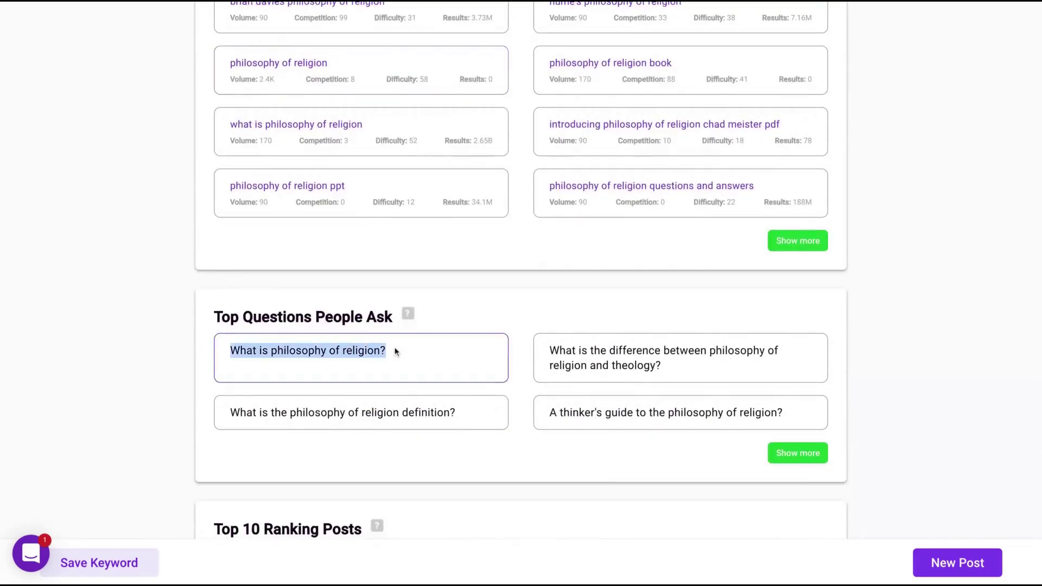
pyautogui.scroll(20, 464, 297)
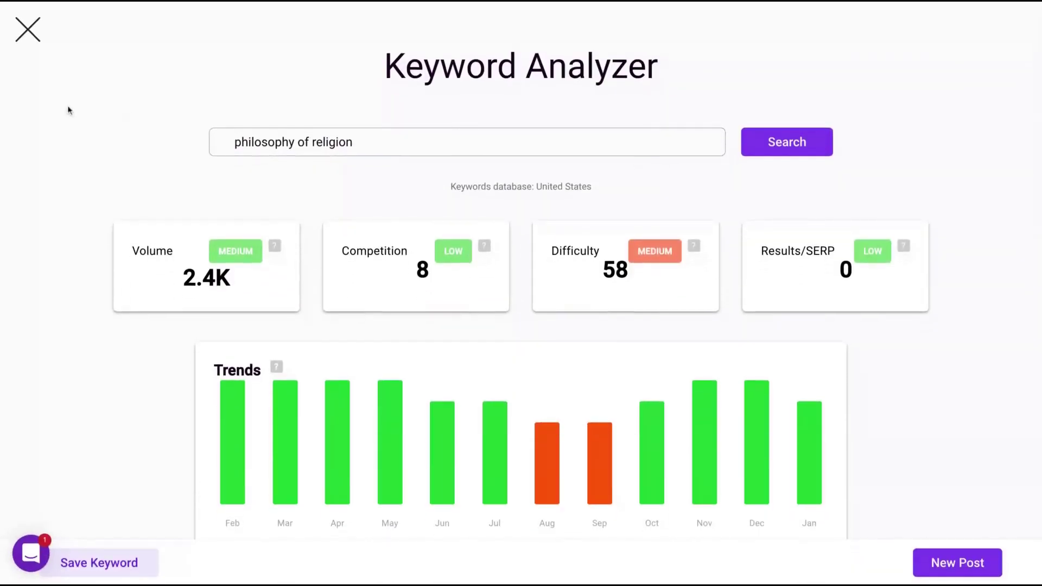
# - Generate outlines for 'what is philosophy of religion?' and start a post from the second outline
pyautogui.click(28, 29)
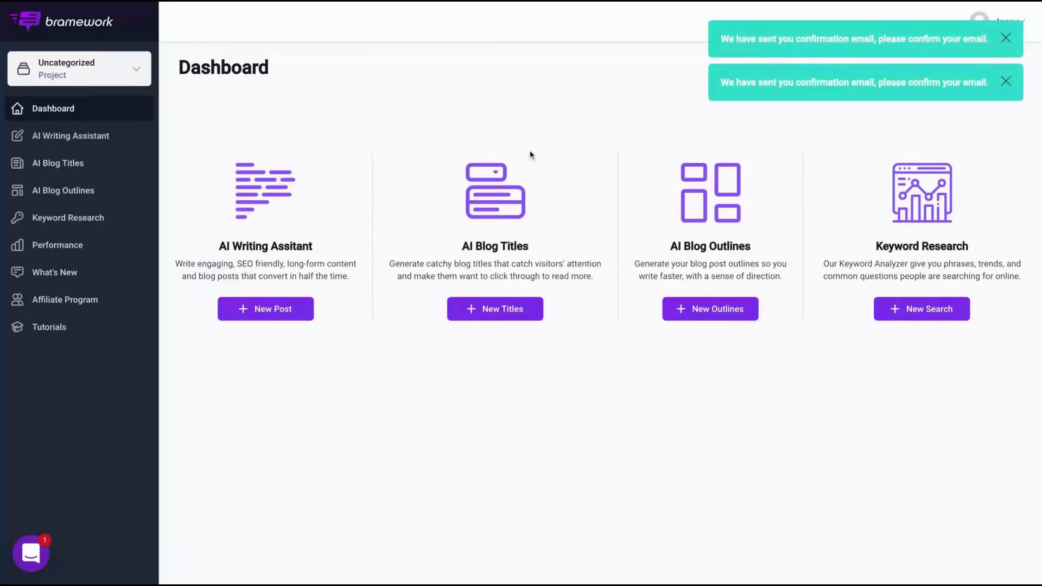
pyautogui.click(703, 310)
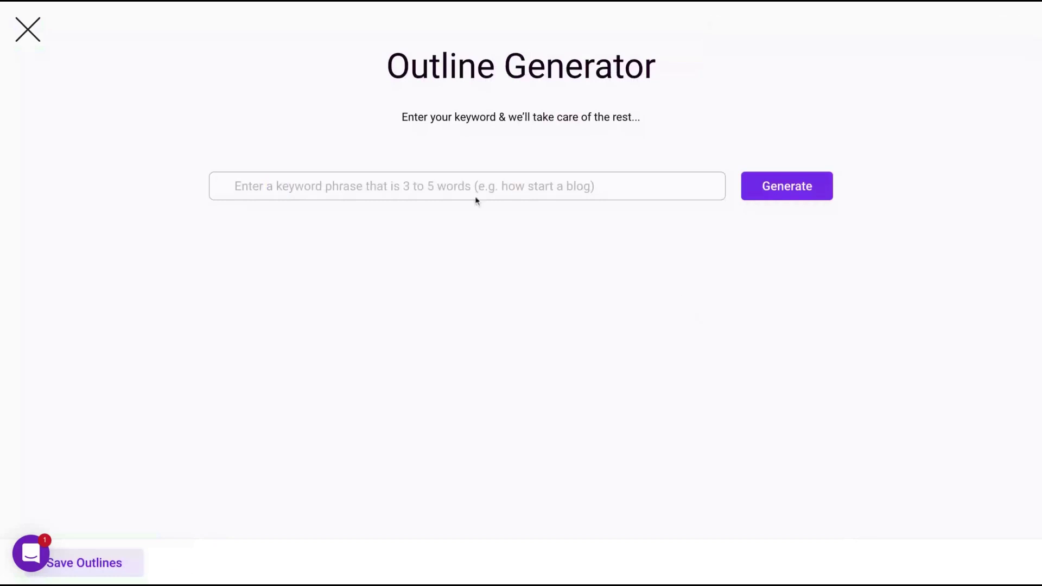
pyautogui.click(451, 182)
pyautogui.write('what is philosophy of religion?')
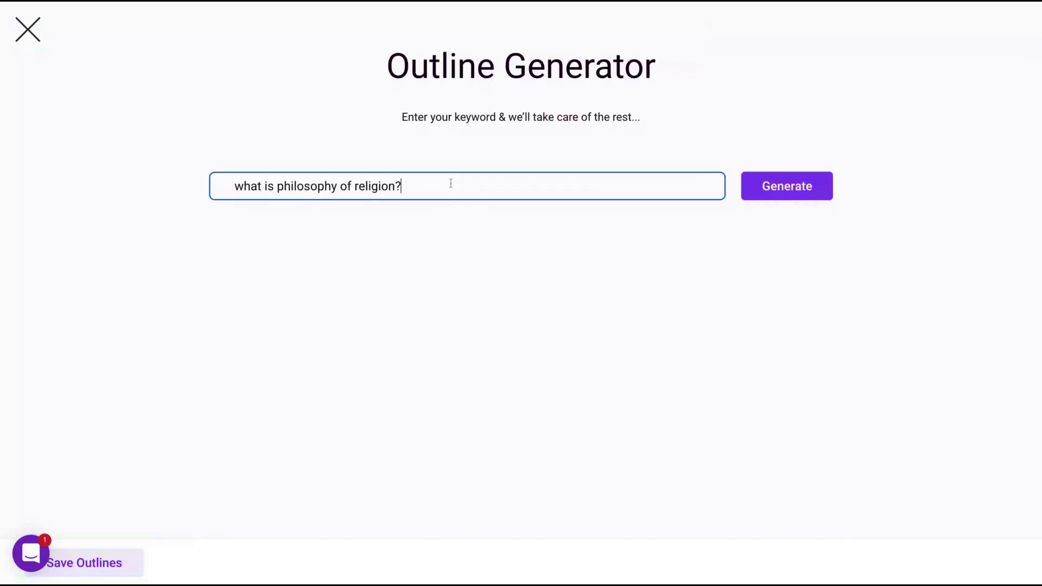
pyautogui.click(788, 185)
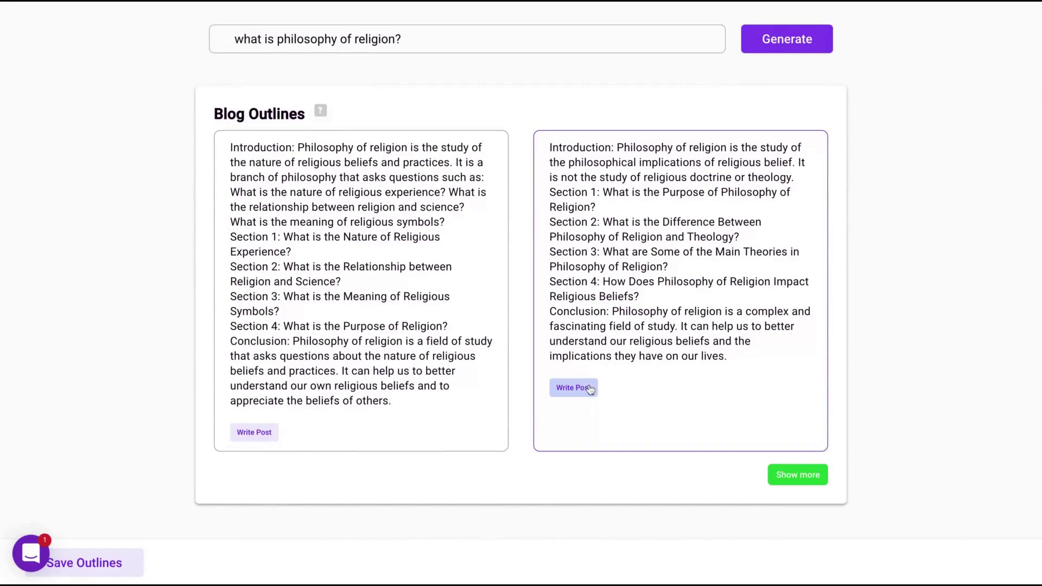
pyautogui.click(589, 389)
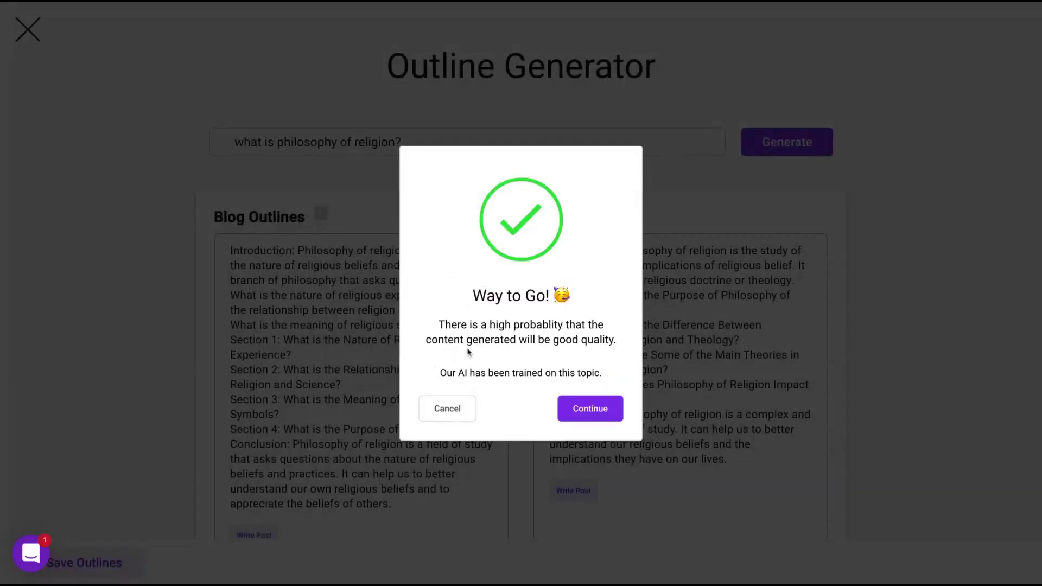
pyautogui.click(579, 409)
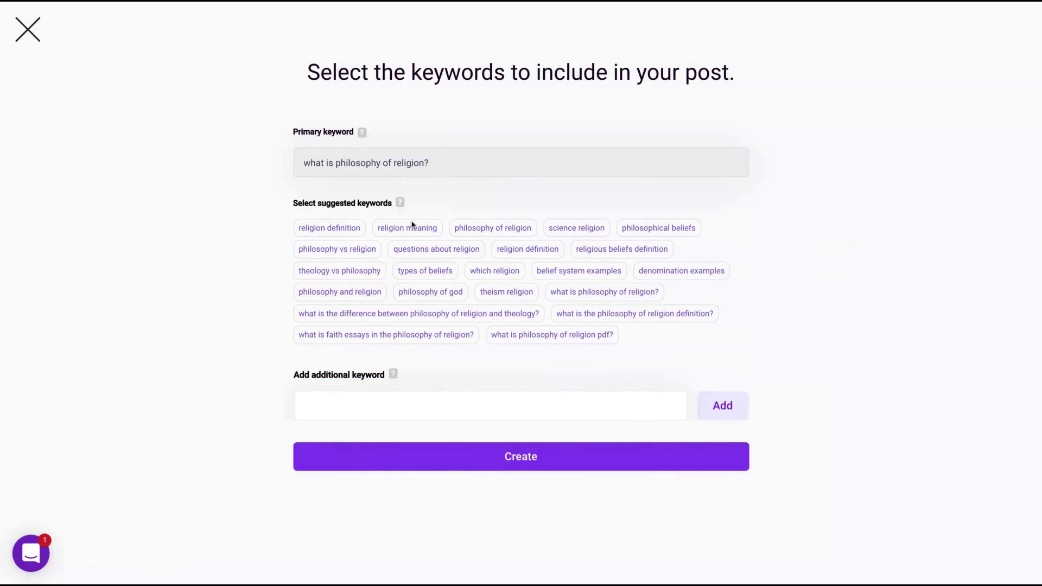
# - Add religion definition, philosophical beliefs, philosophy vs religion and theology vs philosophy keywords, then create the post
pyautogui.click(348, 230)
pyautogui.click(640, 232)
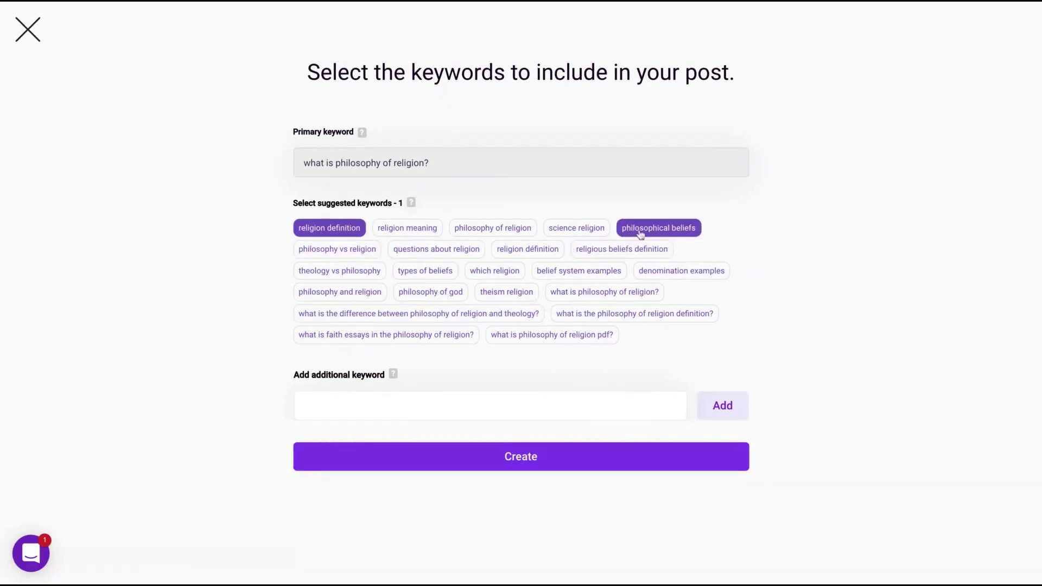
pyautogui.click(338, 249)
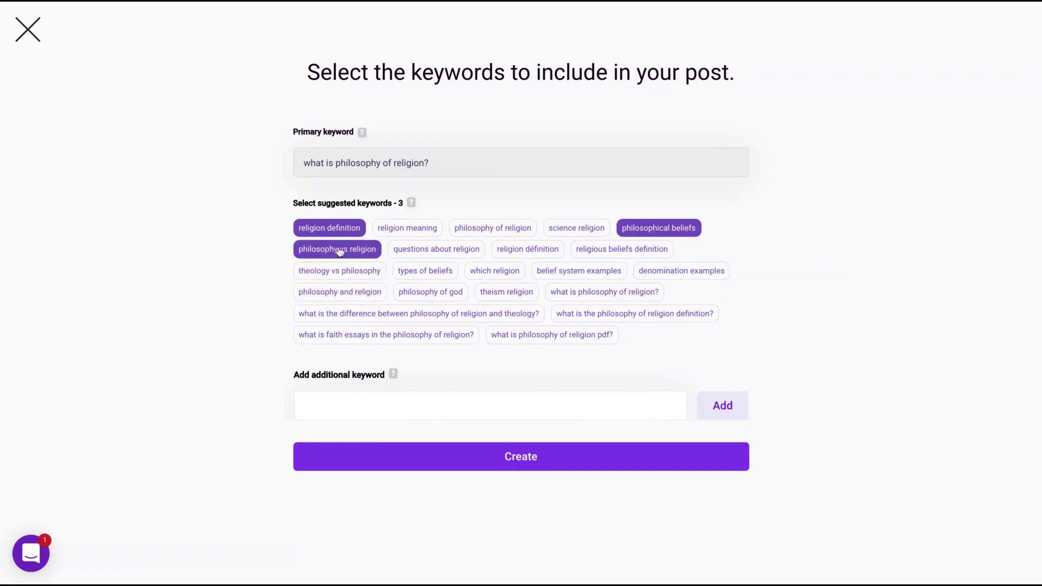
pyautogui.click(343, 271)
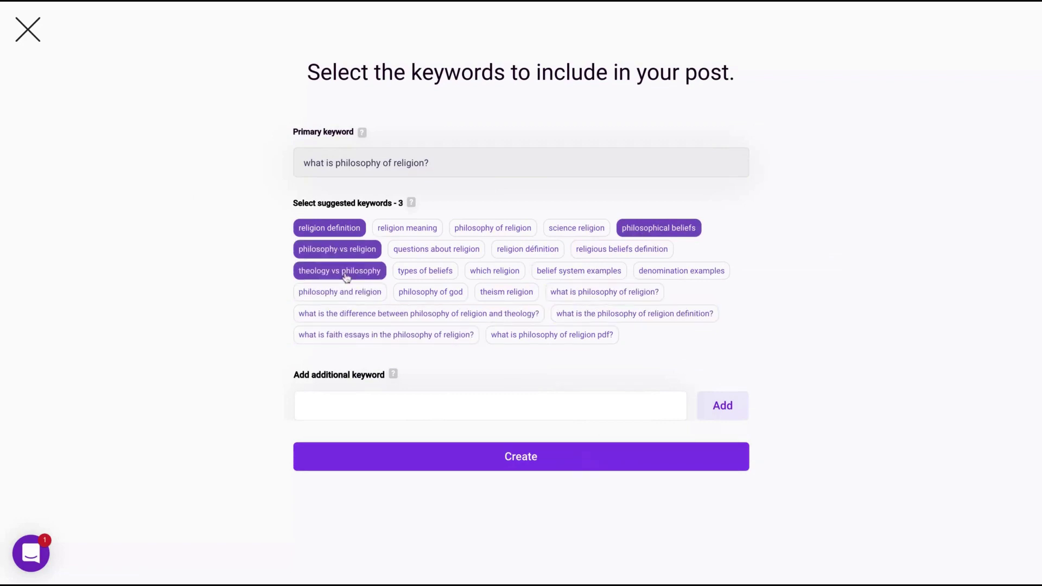
pyautogui.click(441, 409)
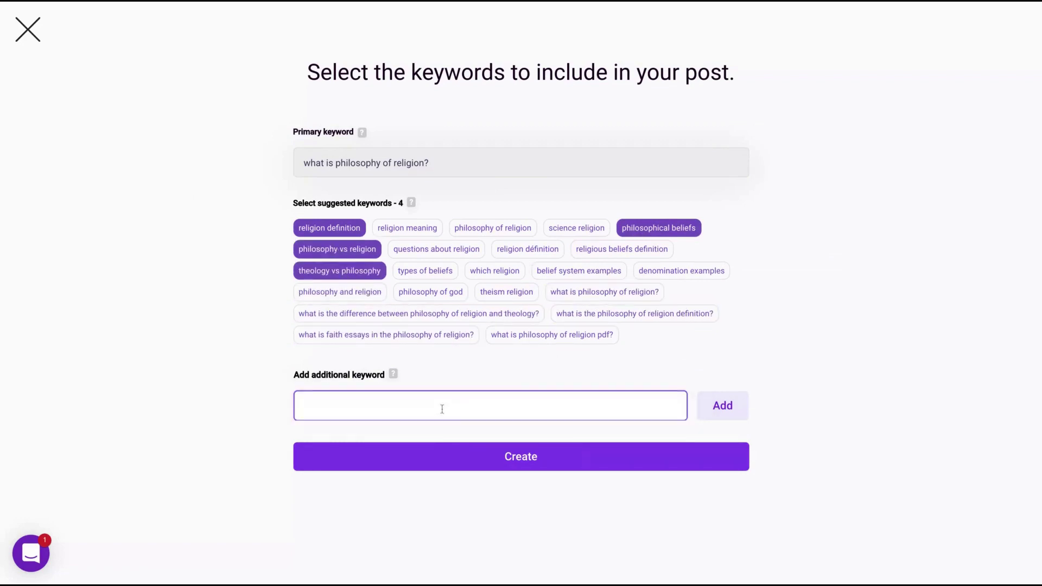
pyautogui.click(442, 460)
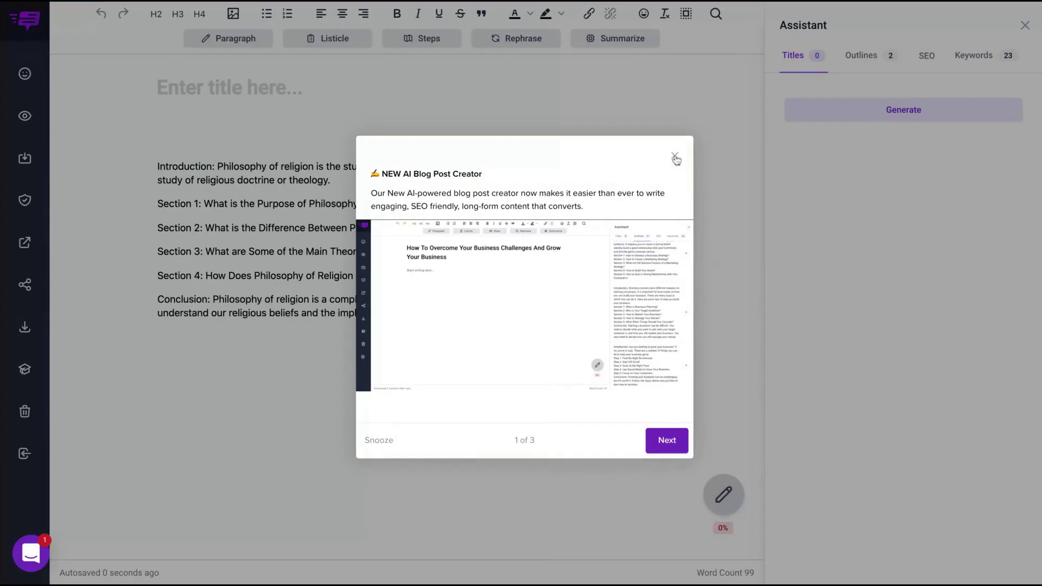
# - Dismiss the AI Blog Post Creator popup and title the post 'What is Philosophy of Religion'
pyautogui.click(676, 158)
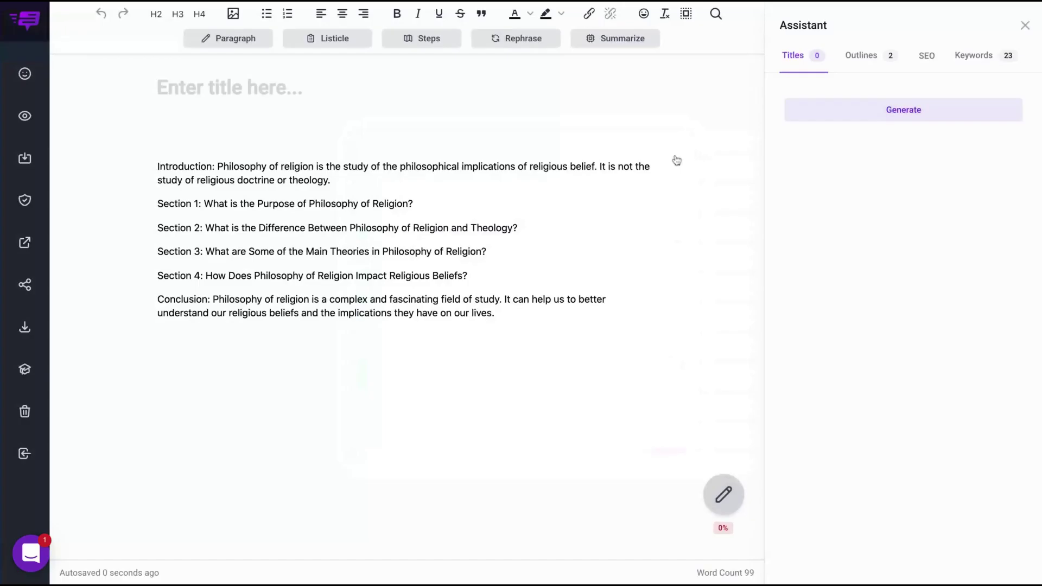
pyautogui.click(189, 89)
pyautogui.write('What is Philosophy of Religion')
pyautogui.press('Return')
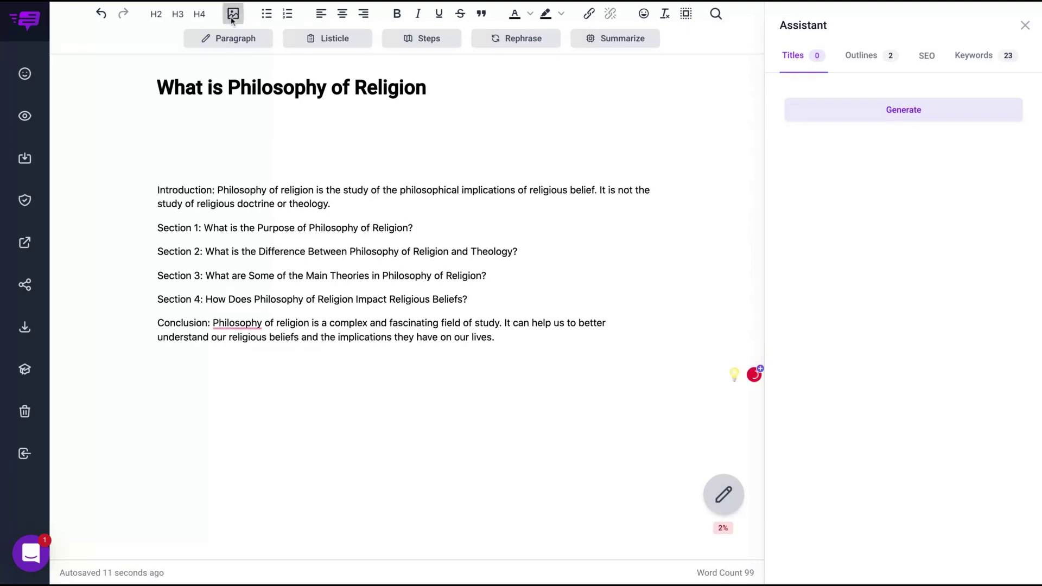
# - Insert a blank line between the praying-woman image and the Introduction paragraph
pyautogui.click(233, 14)
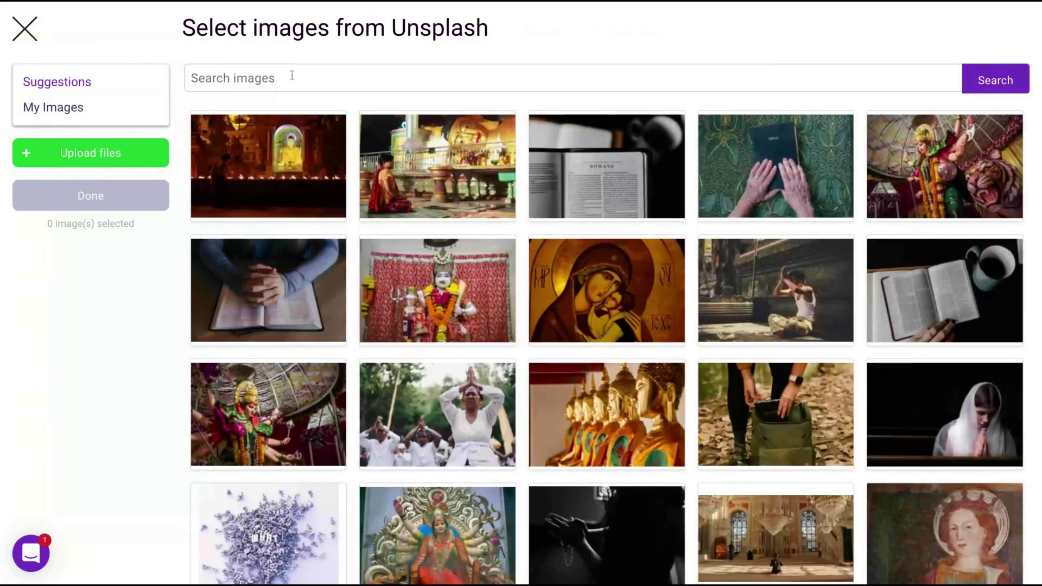
pyautogui.moveTo(398, 115)
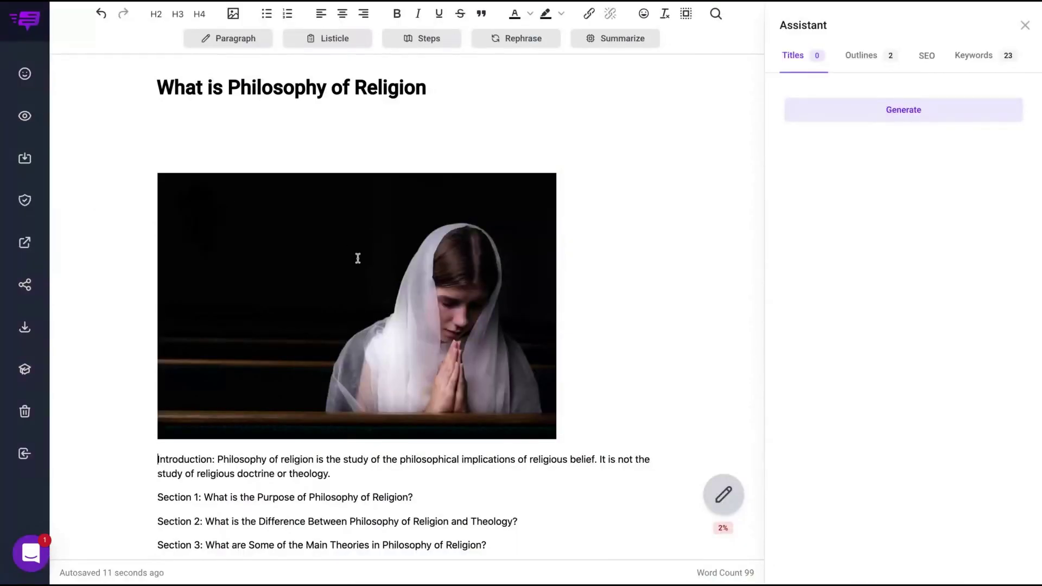
pyautogui.press('Return')
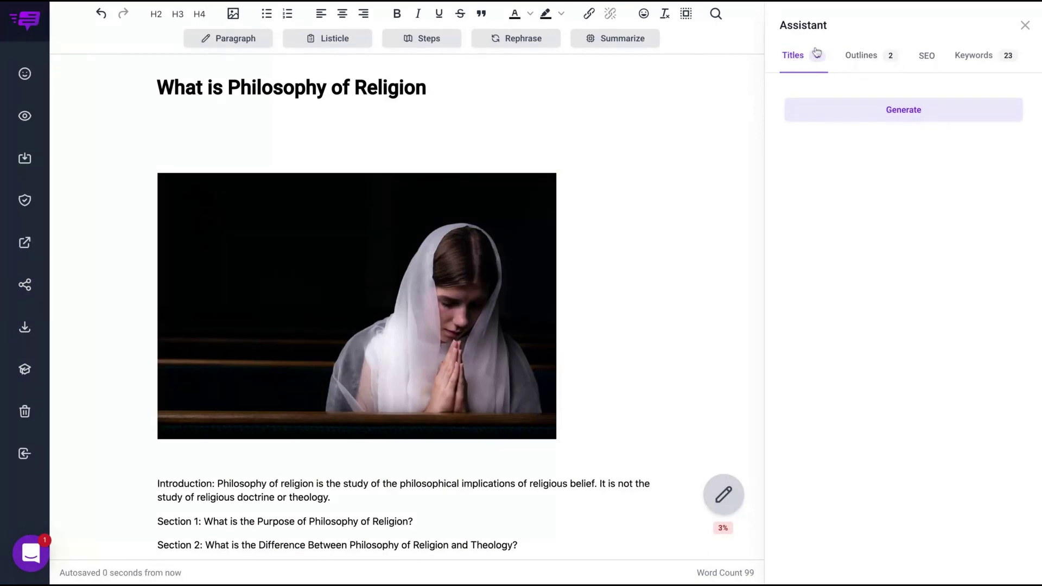
pyautogui.click(865, 57)
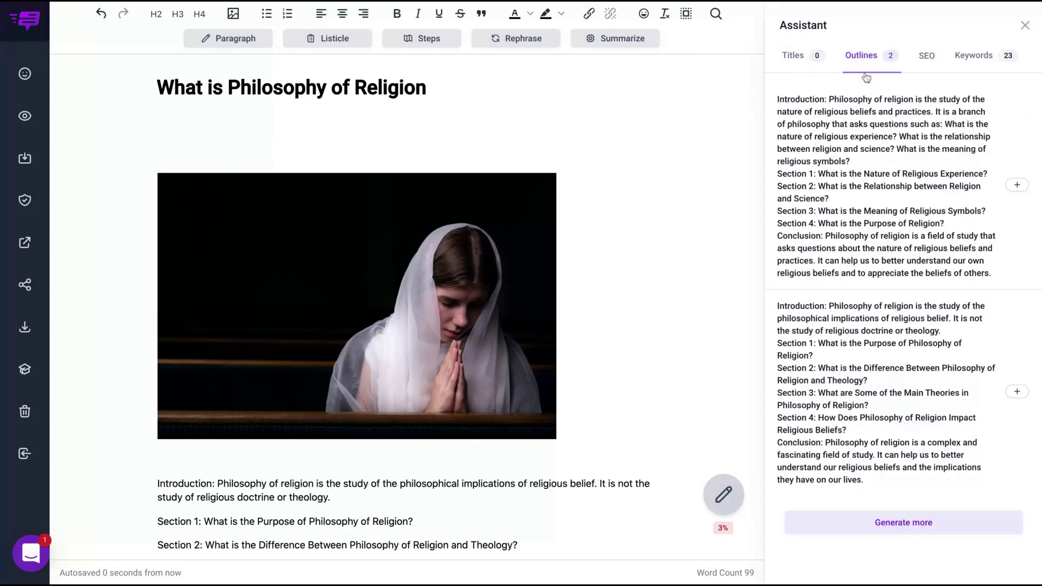
pyautogui.click(926, 57)
pyautogui.scroll(-5, 889, 283)
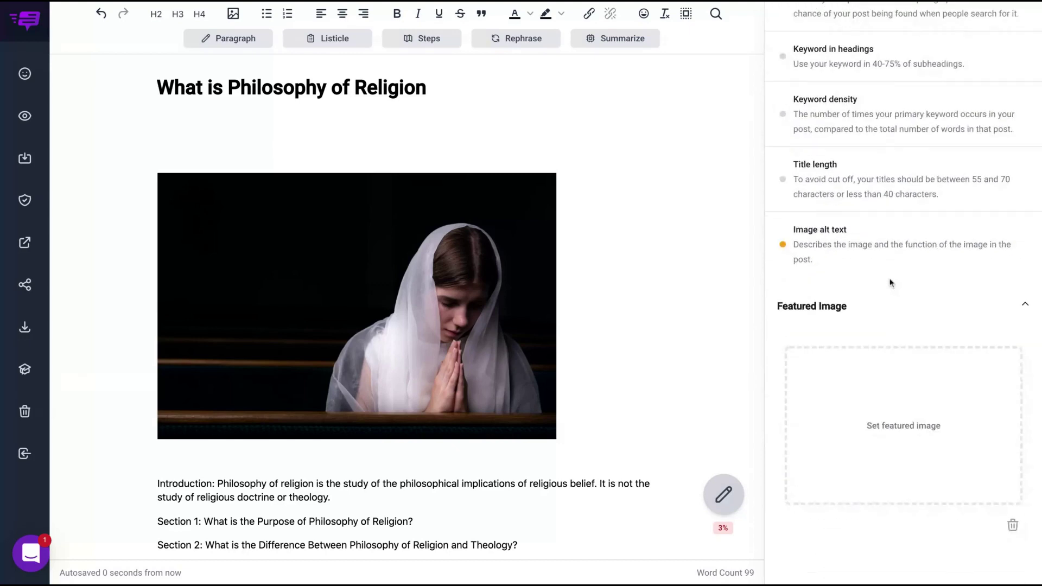
pyautogui.scroll(5, 889, 282)
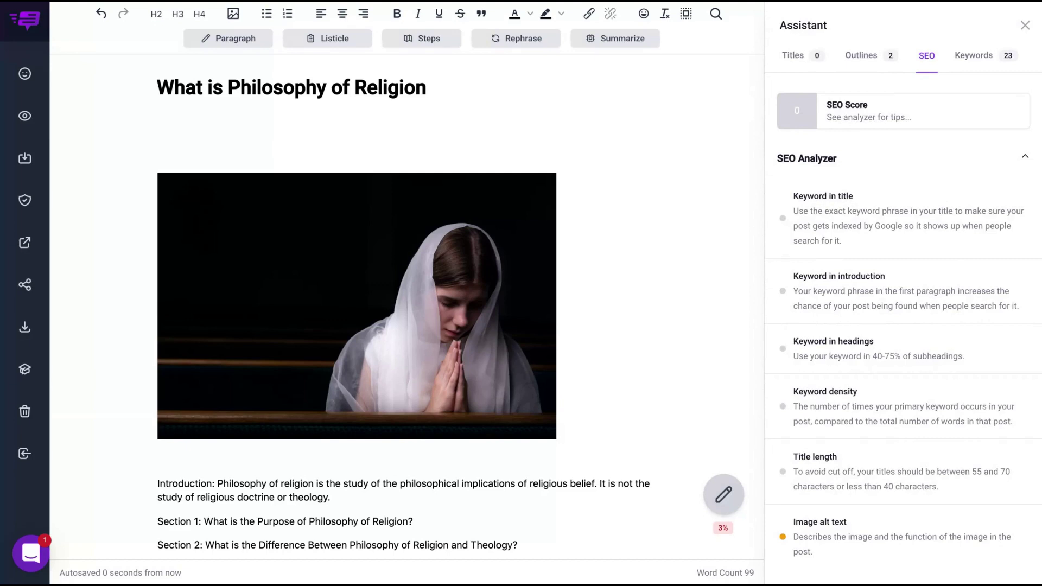
pyautogui.click(974, 56)
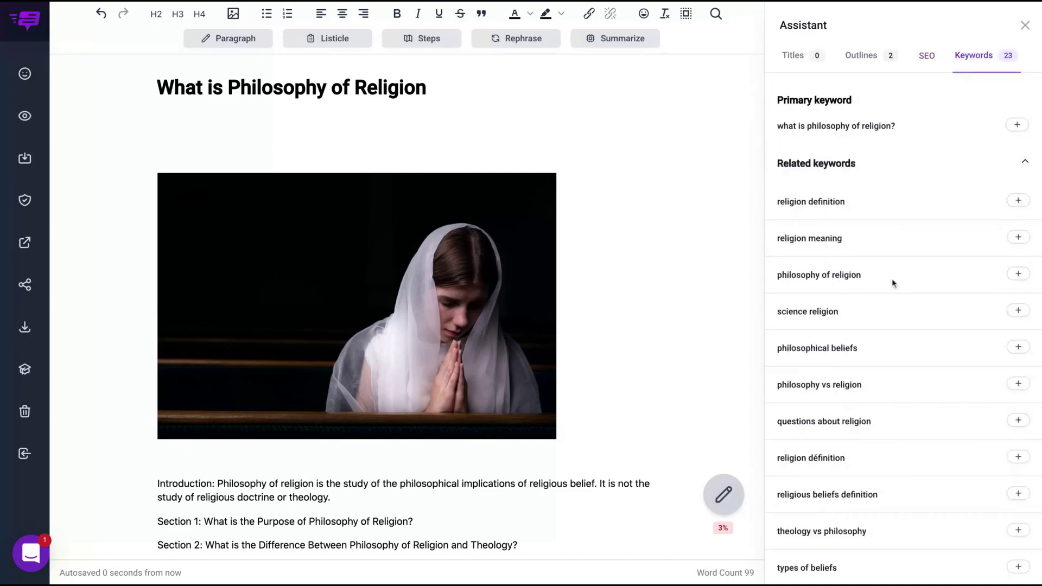
pyautogui.scroll(-10, 893, 282)
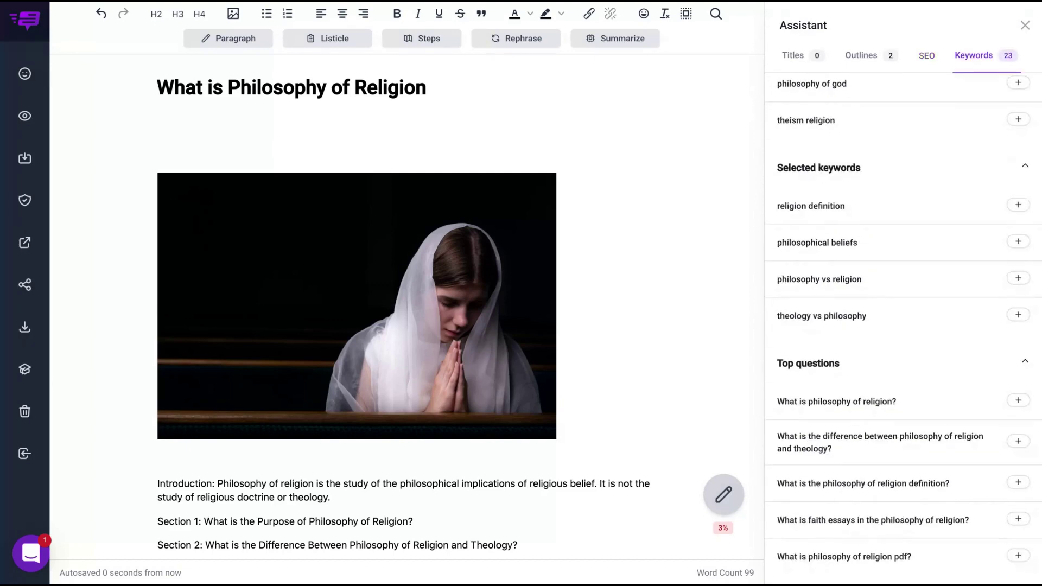
pyautogui.scroll(10, 892, 326)
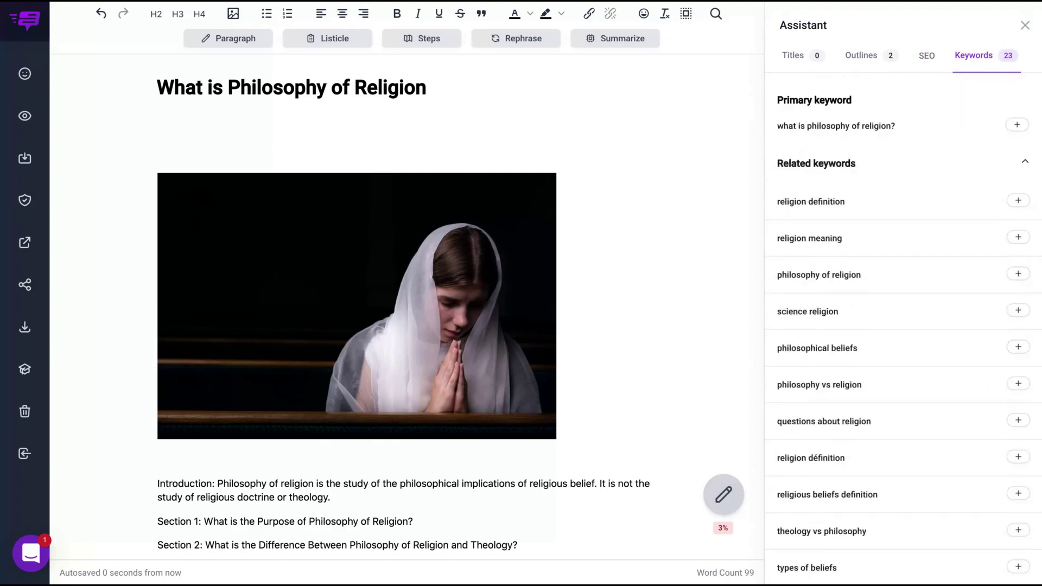
# - Place the caret at the end of the conclusion and toggle the Assistant panel off and on
pyautogui.click(794, 57)
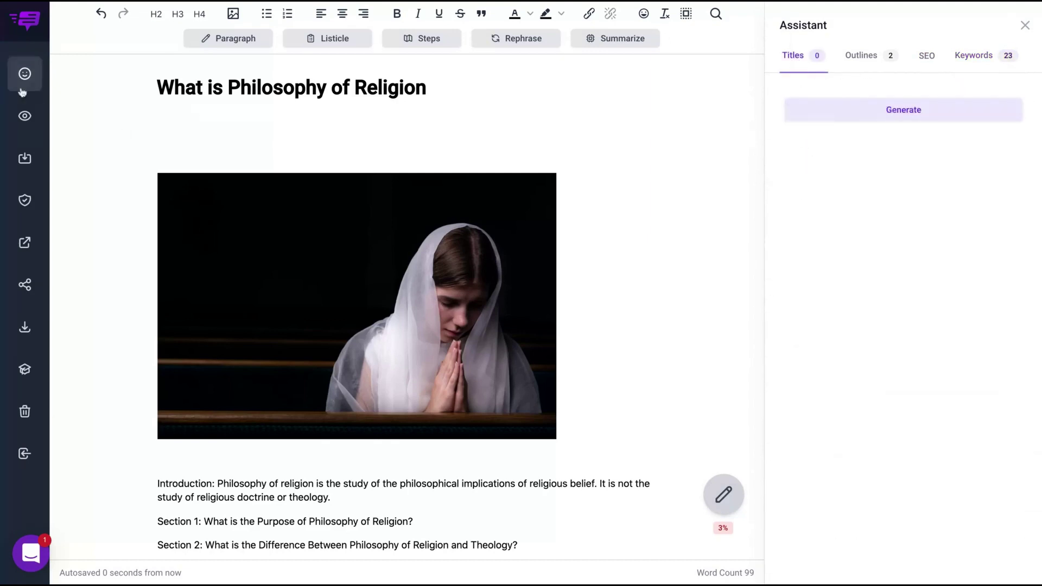
pyautogui.scroll(-2, 380, 326)
pyautogui.click(510, 540)
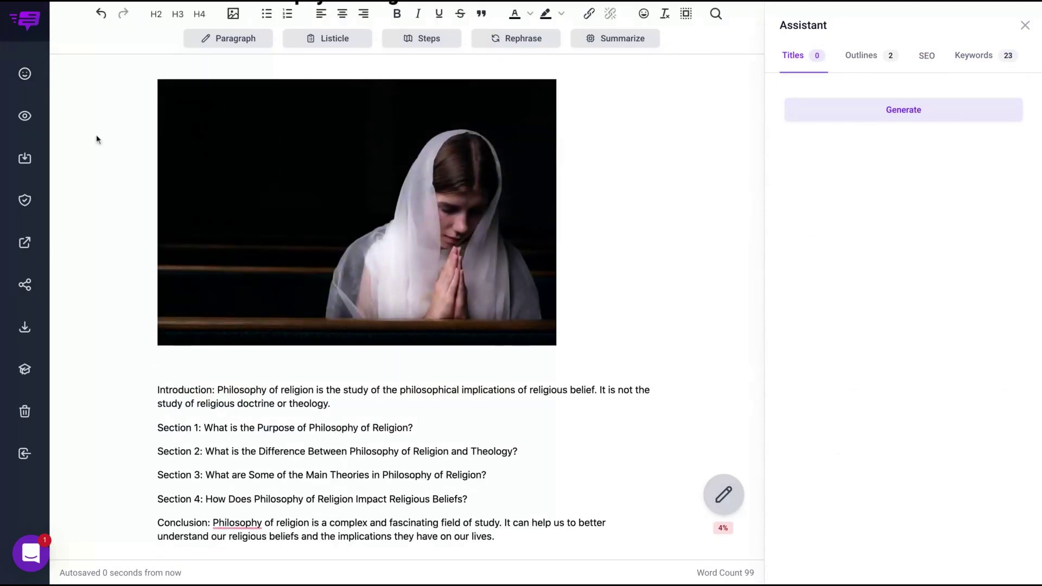
pyautogui.click(24, 73)
pyautogui.click(24, 73)
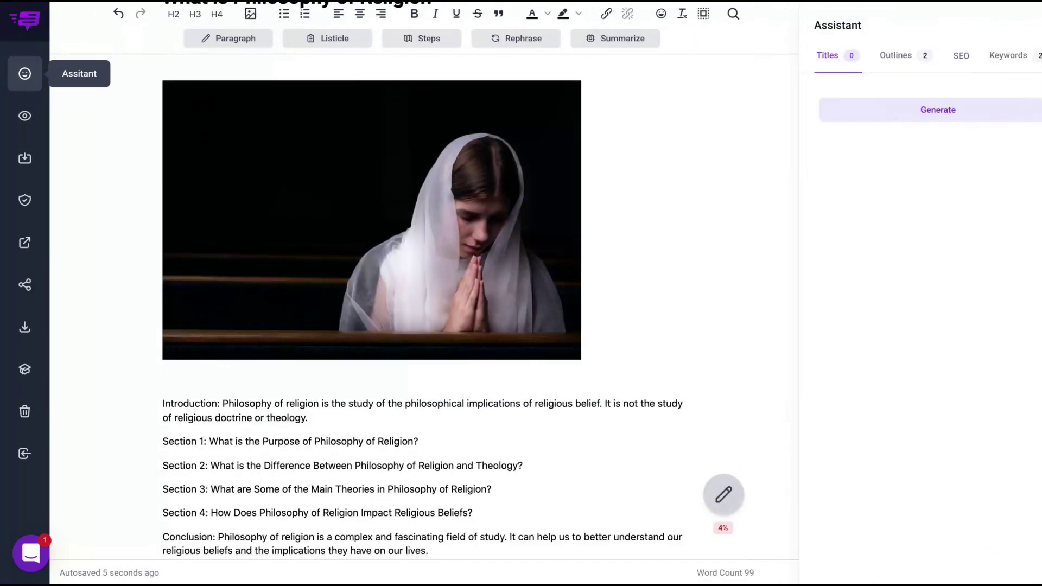
# - Preview the full post, reopen it in the editor and save it as a draft
pyautogui.click(23, 128)
pyautogui.scroll(-6, 242, 203)
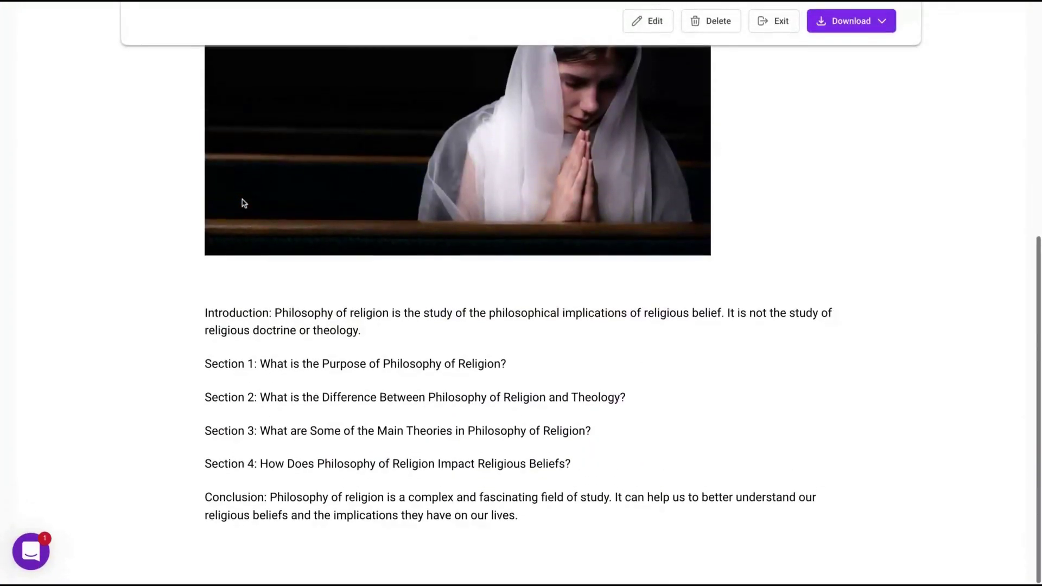
pyautogui.scroll(6, 242, 203)
pyautogui.click(769, 117)
pyautogui.click(256, 195)
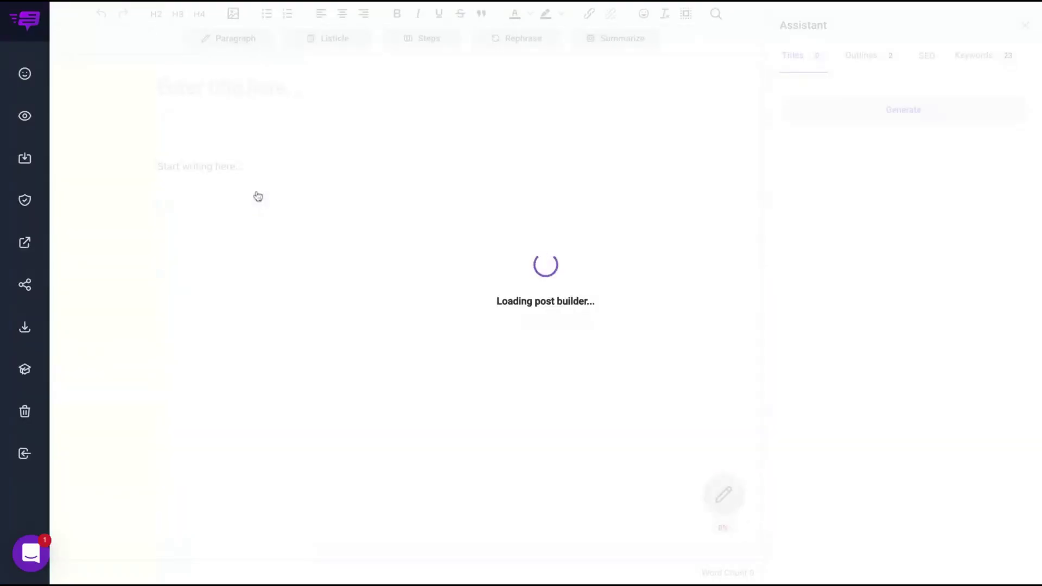
pyautogui.click(24, 159)
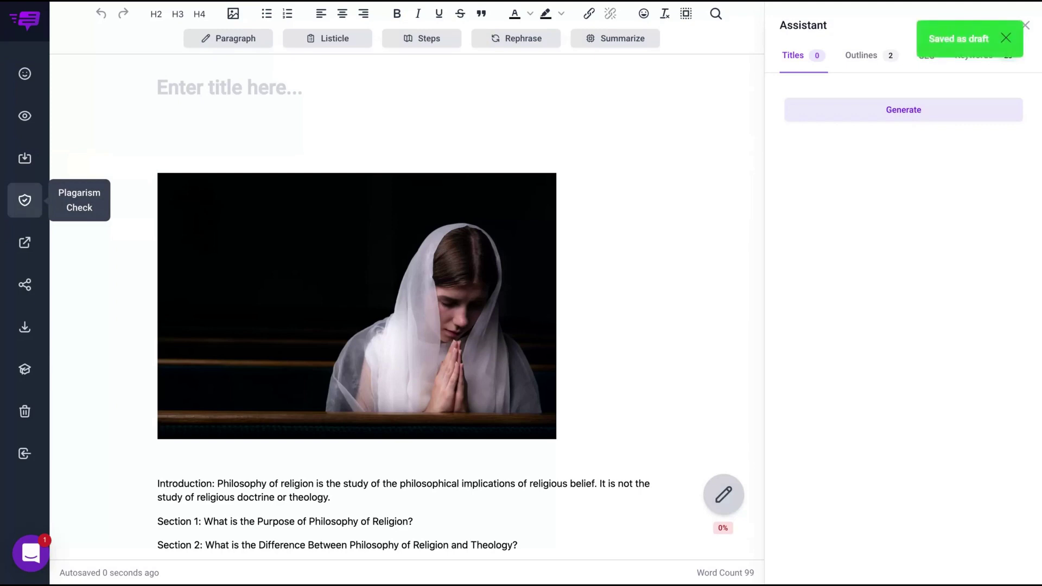
# - Run a Copyscape plagiarism check and accept the 'No plagiarism found!' result
pyautogui.scroll(-1, 163, 253)
pyautogui.click(19, 202)
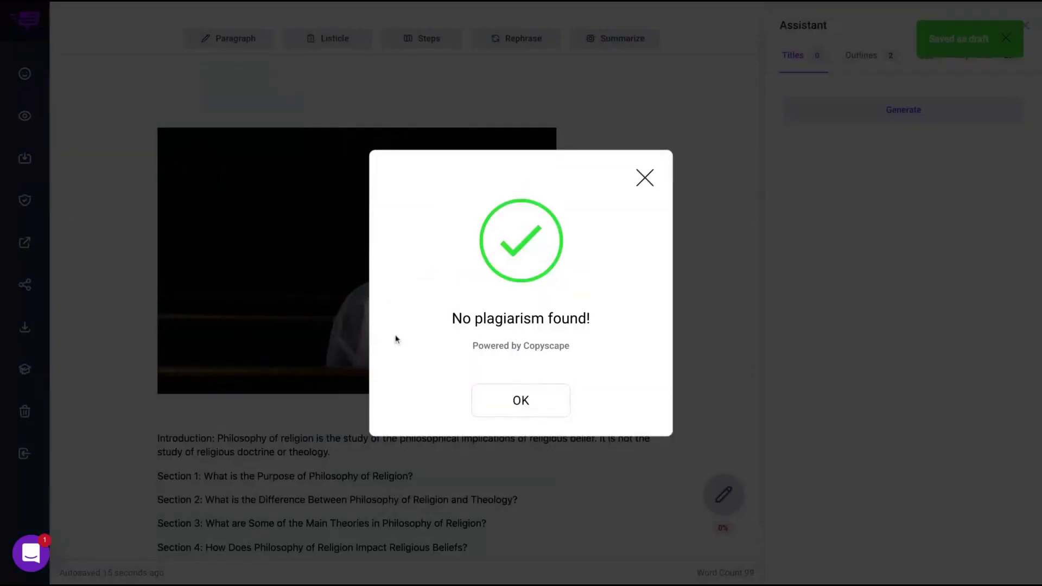
pyautogui.tripleClick(568, 346)
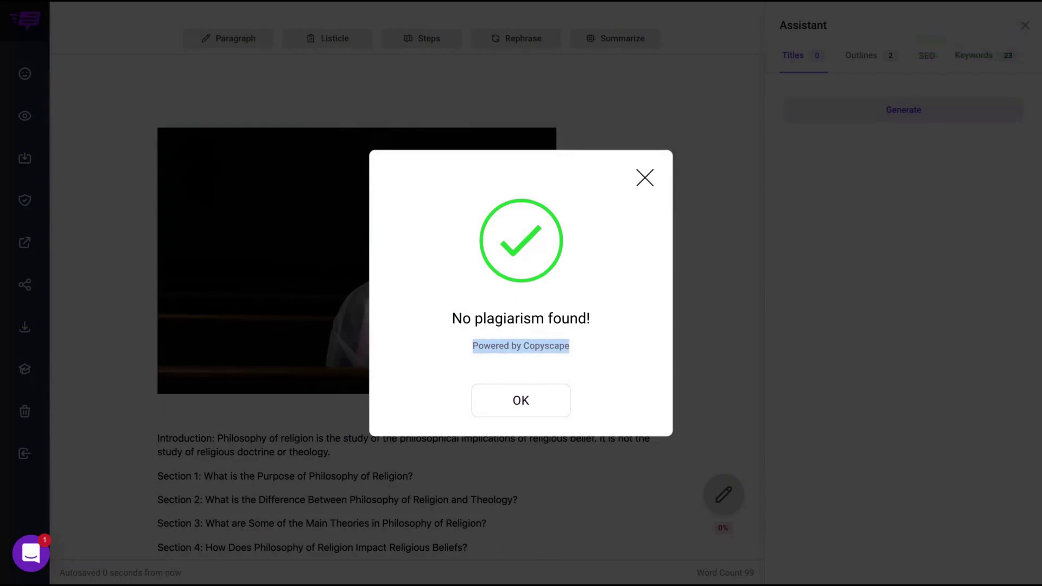
pyautogui.click(530, 406)
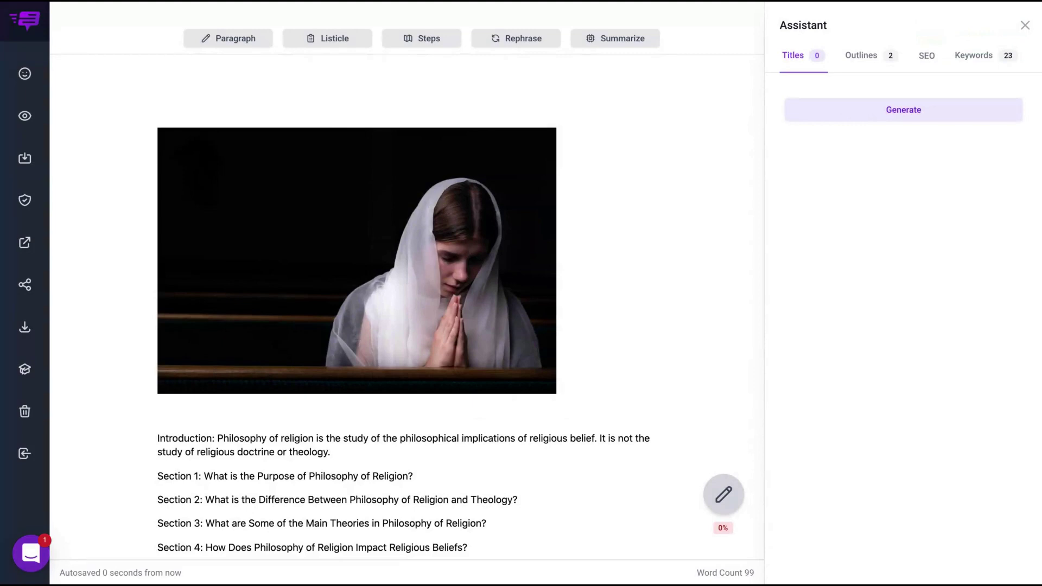
# - Put the caret on the empty line below the conclusion
pyautogui.scroll(-2, 255, 341)
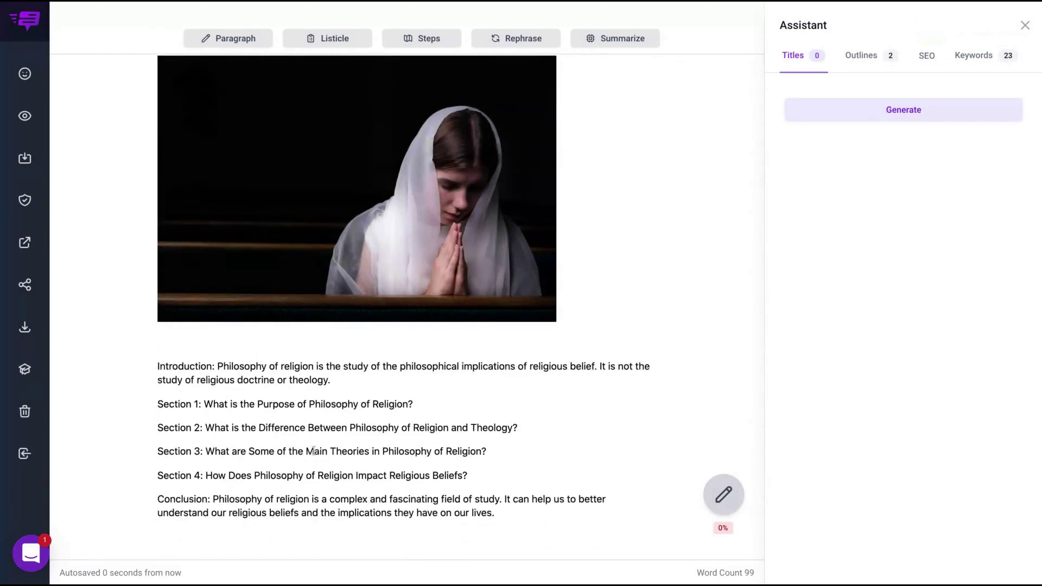
pyautogui.rightClick(518, 520)
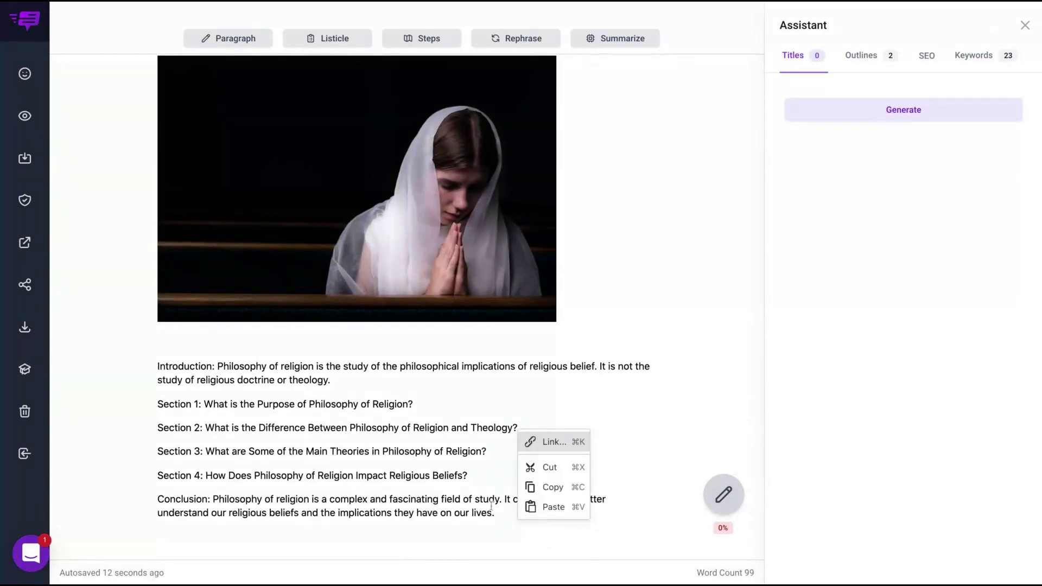
pyautogui.click(498, 527)
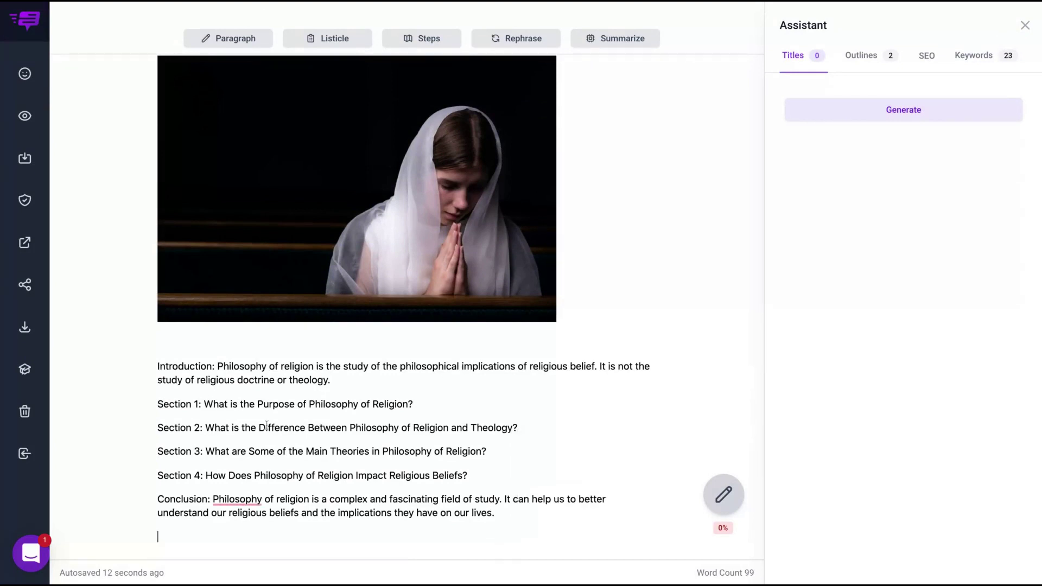
# - View the 'Make this post public' option without enabling it, then show the download formats
pyautogui.click(18, 293)
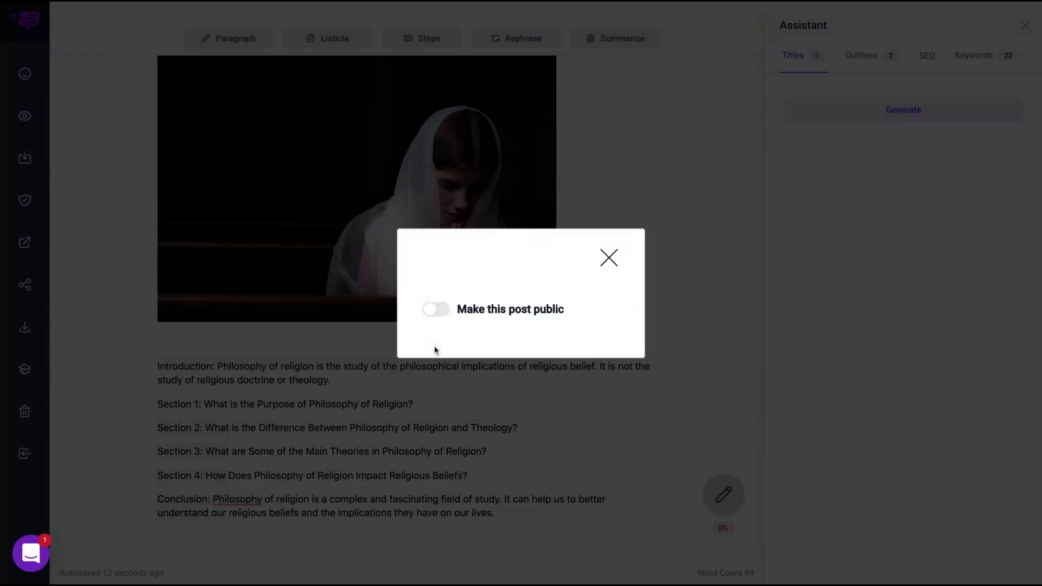
pyautogui.click(597, 260)
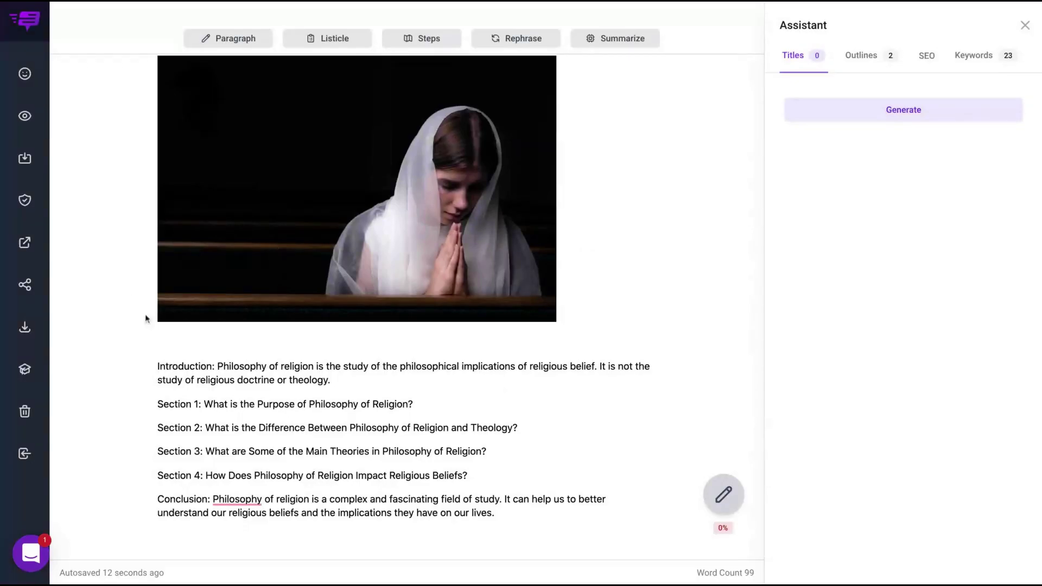
pyautogui.click(15, 341)
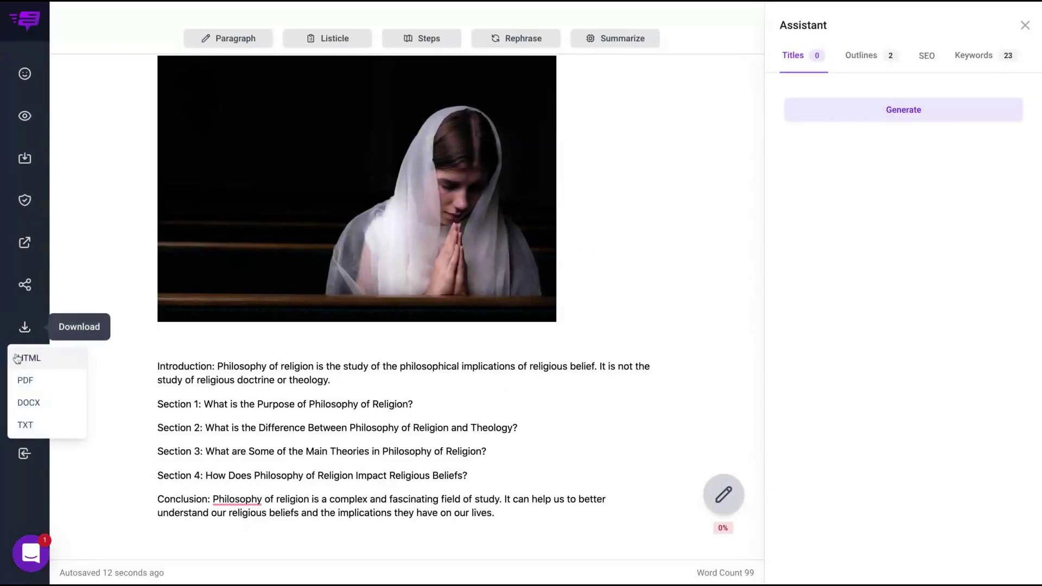
# - Choose TXT from the Download menu to save the post as plain text
pyautogui.click(25, 426)
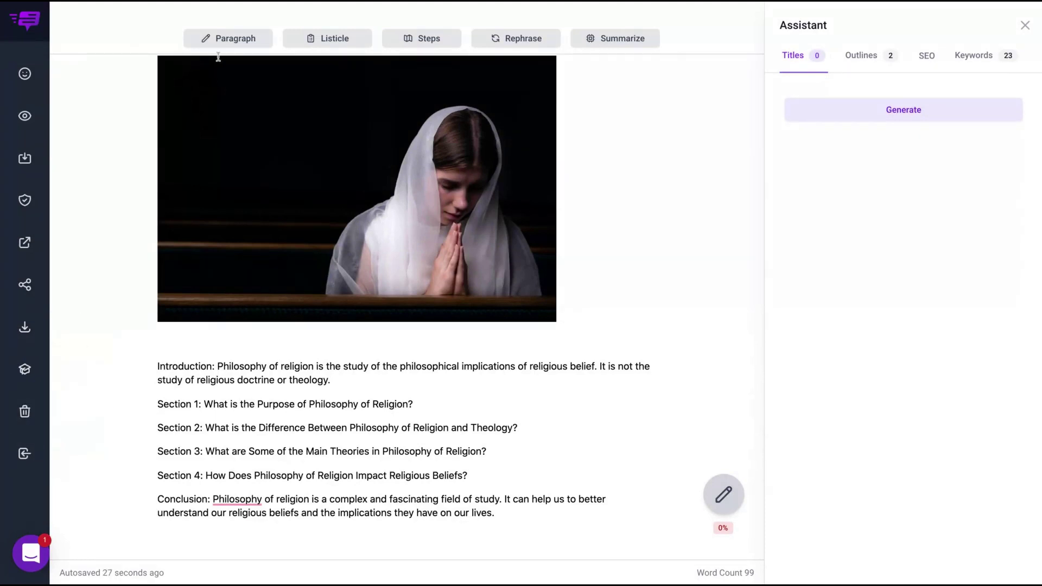
pyautogui.scroll(3, 219, 57)
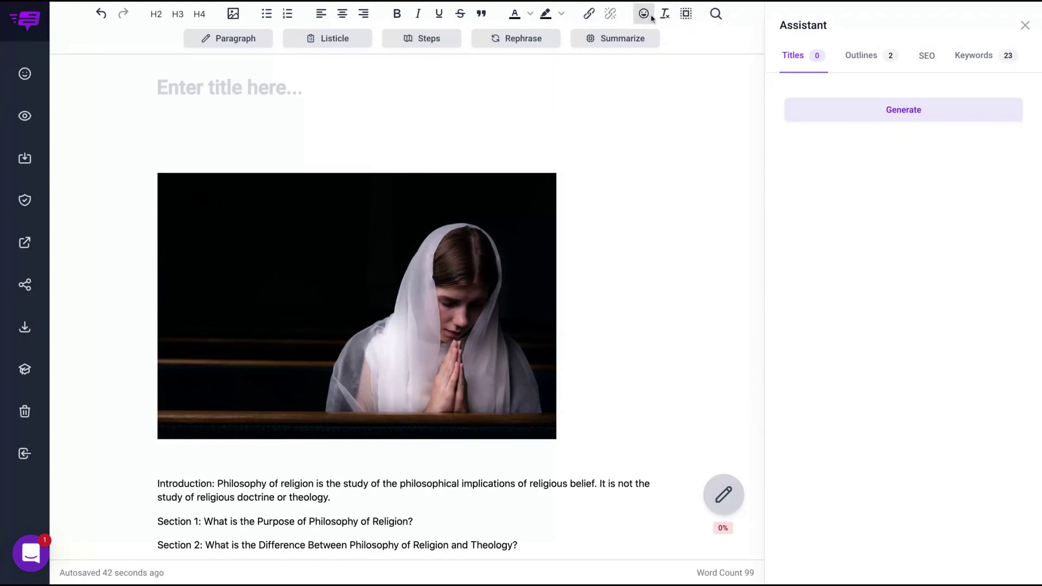
pyautogui.scroll(-3, 430, 472)
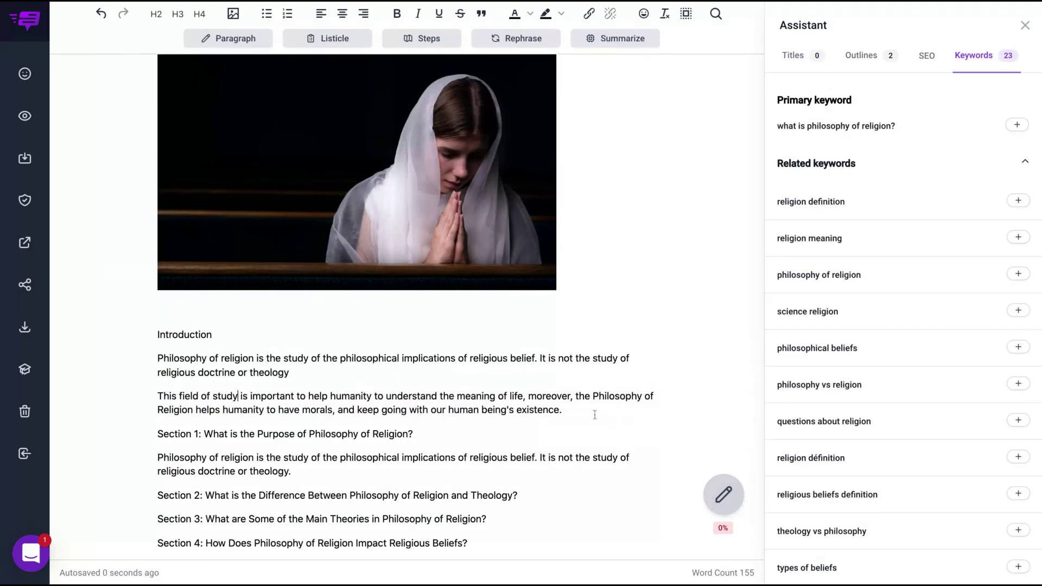
# - Rephrase the 'This field of study' paragraph, summarize the first intro paragraph, and generate a following paragraph
pyautogui.tripleClick(567, 410)
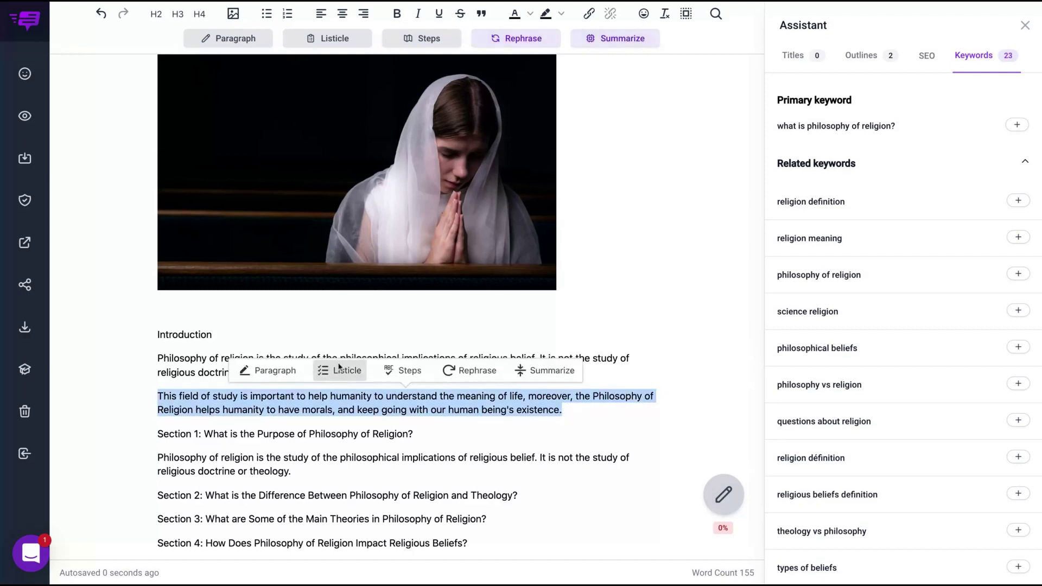
pyautogui.click(474, 370)
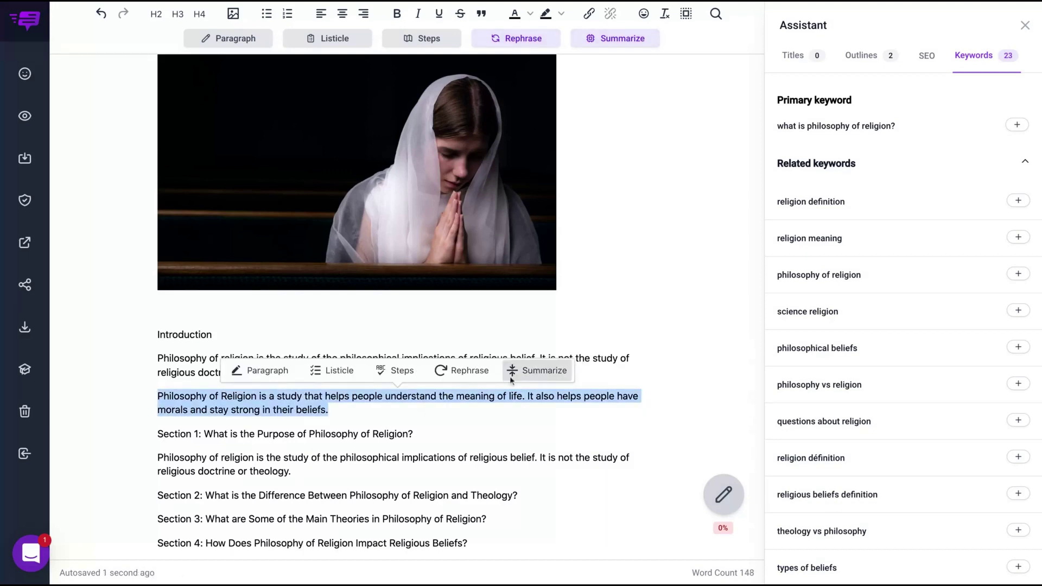
pyautogui.click(219, 358)
pyautogui.keyDown('shift'); pyautogui.click(311, 370); pyautogui.keyUp('shift')
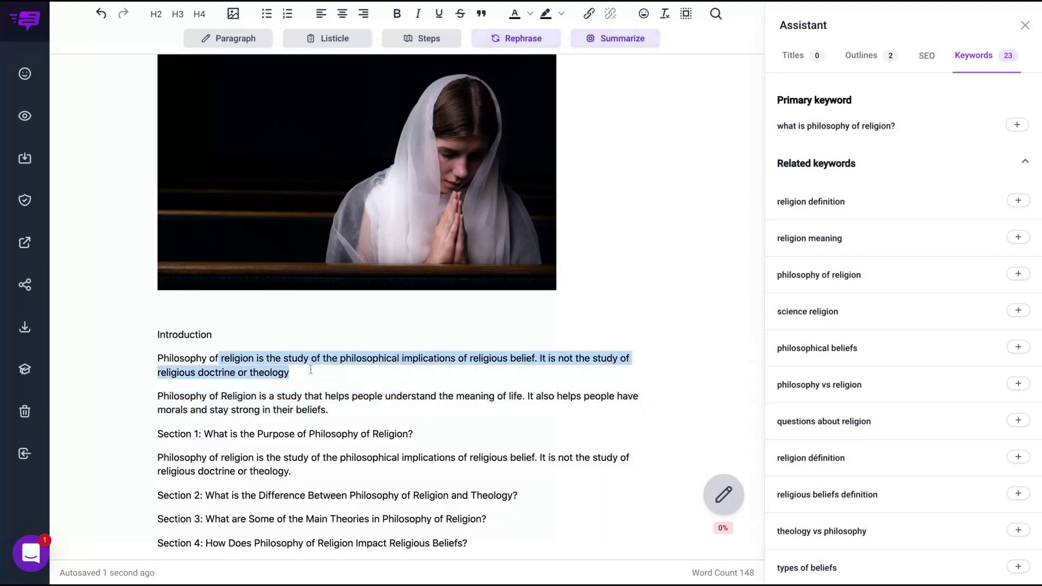
pyautogui.click(548, 335)
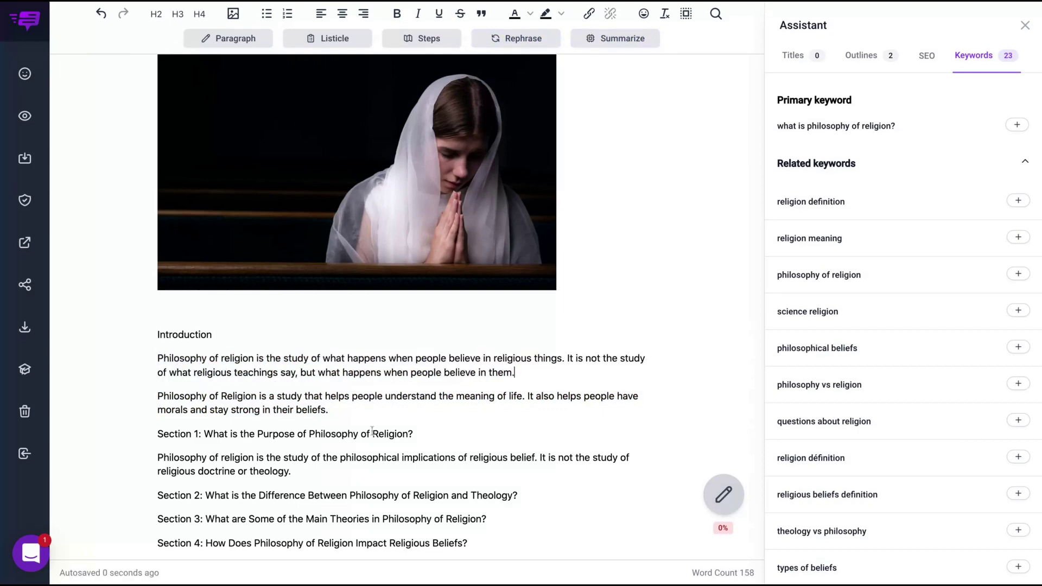
pyautogui.tripleClick(349, 414)
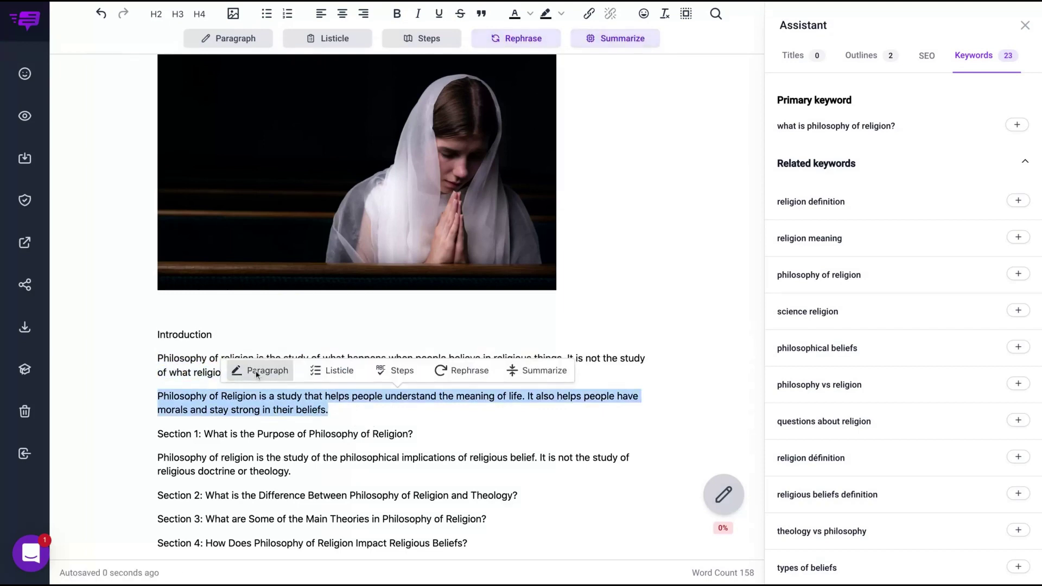
pyautogui.click(256, 372)
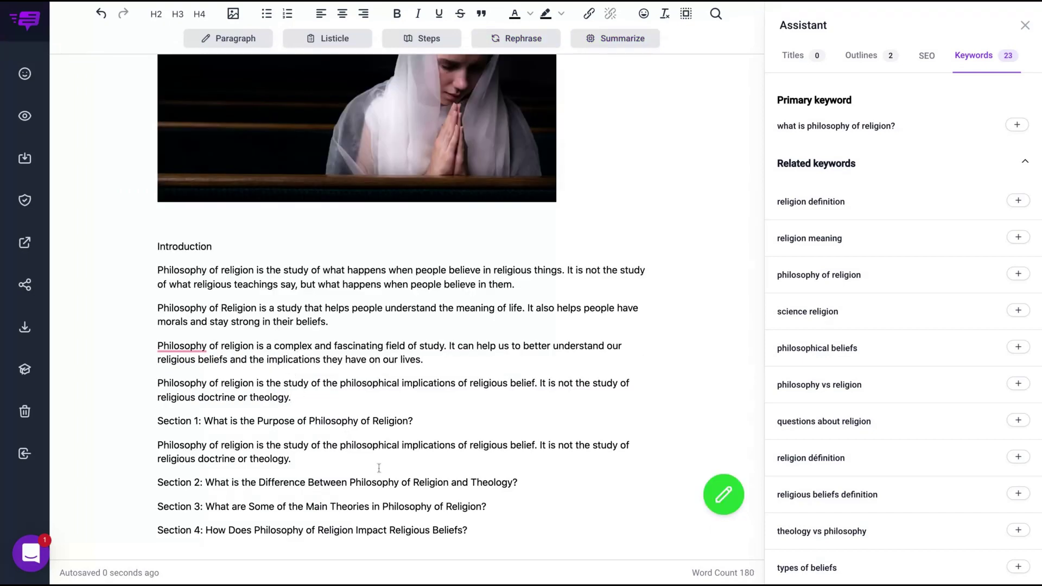
# - Delete the Section 1–4 lines and leave a blank line after the introduction paragraphs
pyautogui.click(493, 529)
pyautogui.hotkey('ctrl', 'shift', 'Up')
pyautogui.hotkey('ctrl', 'shift', 'Up')
pyautogui.hotkey('ctrl', 'shift', 'Up')
pyautogui.hotkey('ctrl', 'shift', 'Up')
pyautogui.hotkey('ctrl', 'shift', 'Up')
pyautogui.press('BackSpace')
pyautogui.press('BackSpace')
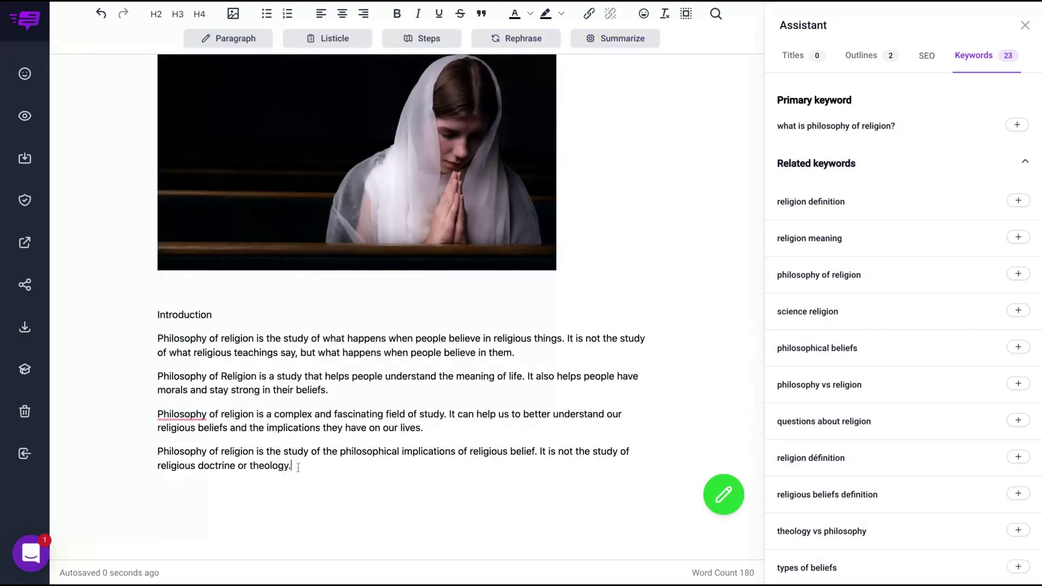
pyautogui.hotkey('ctrl', 'shift', 'Up')
pyautogui.hotkey('ctrl', 'shift', 'Up')
pyautogui.hotkey('ctrl', 'shift', 'Up')
pyautogui.hotkey('ctrl', 'shift', 'Up')
pyautogui.press('Right')
pyautogui.press('Return')
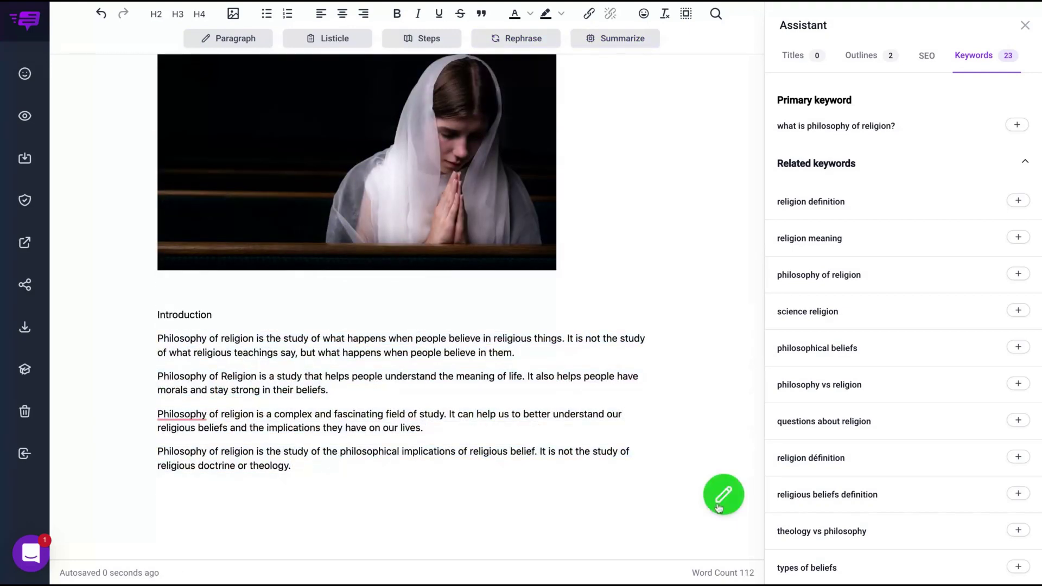
# - Generate AI text of philosophy-of-religion questions, one per line, then a purpose-of-life paragraph
pyautogui.click(724, 494)
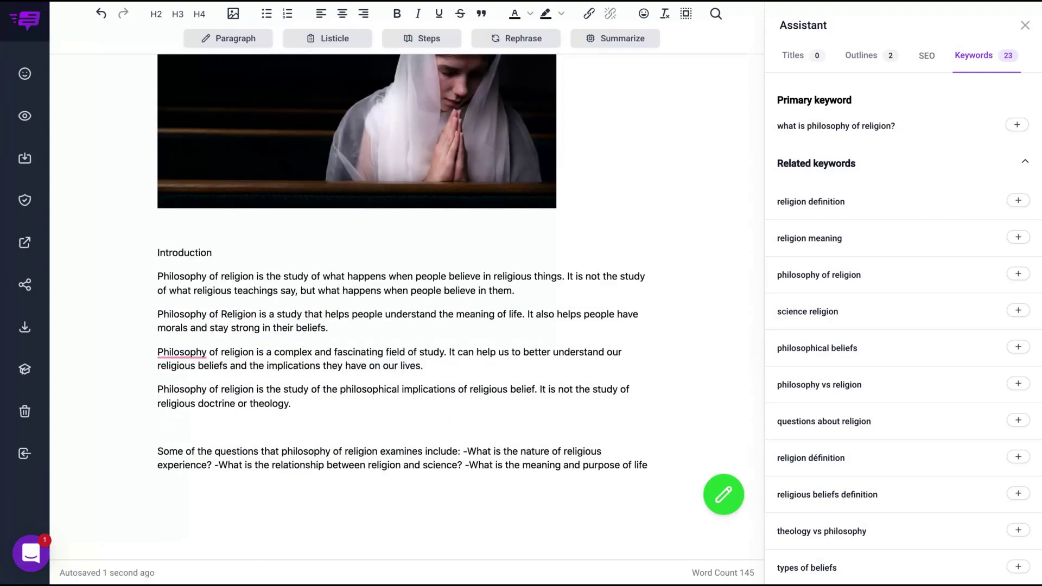
pyautogui.press('BackSpace')
pyautogui.click(469, 439)
pyautogui.press('Return')
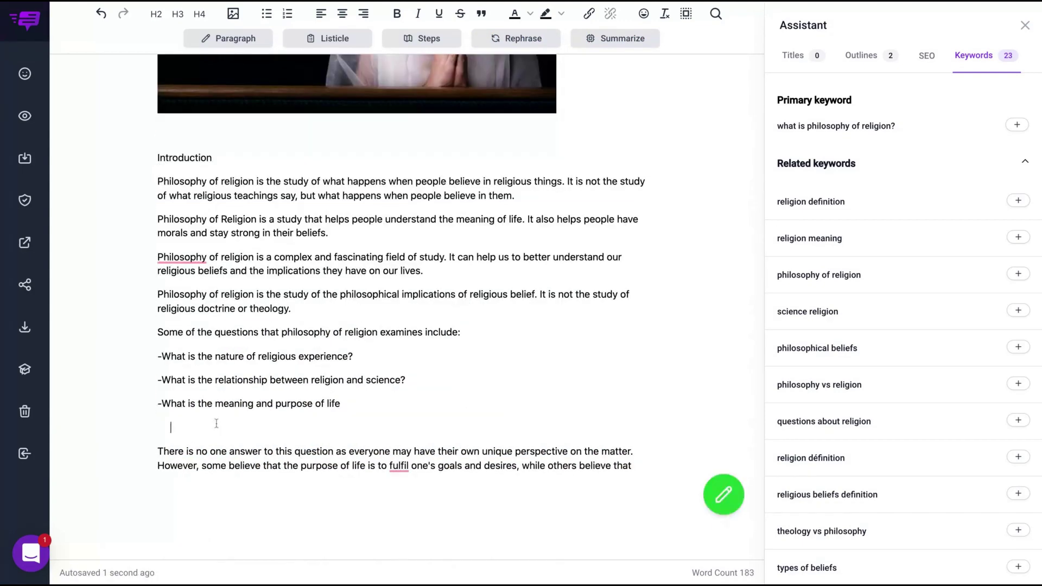
pyautogui.press('BackSpace')
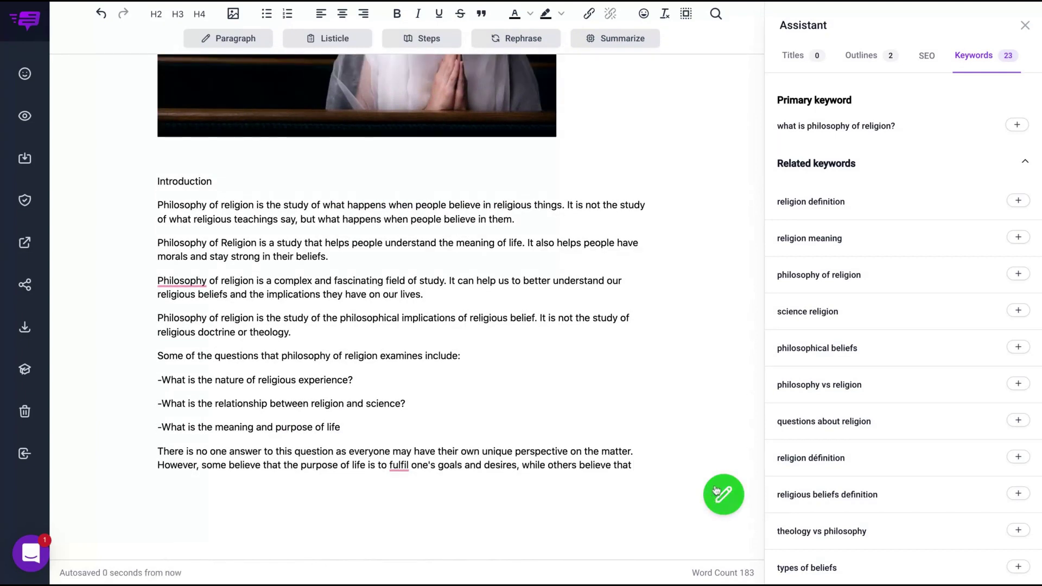
pyautogui.click(716, 490)
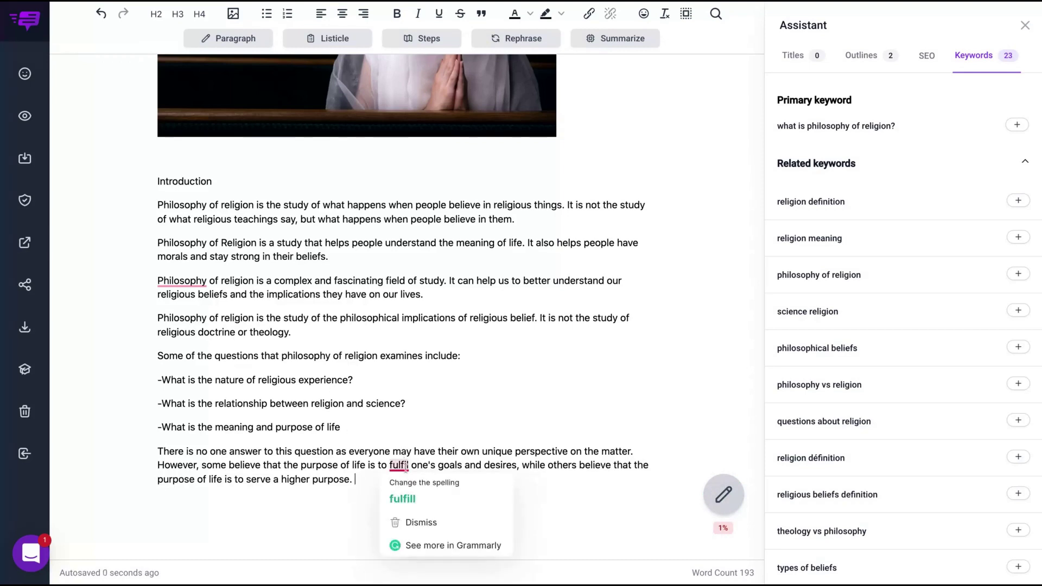
# - Correct 'fulfil' to 'fulfill' and start a new line below the paragraph
pyautogui.moveTo(395, 465)
pyautogui.click(402, 500)
pyautogui.click(372, 483)
pyautogui.press('Return')
# - Copy 'Section 1: What is the Nature of Religious Experience?' from the outlines and paste it below
pyautogui.click(861, 55)
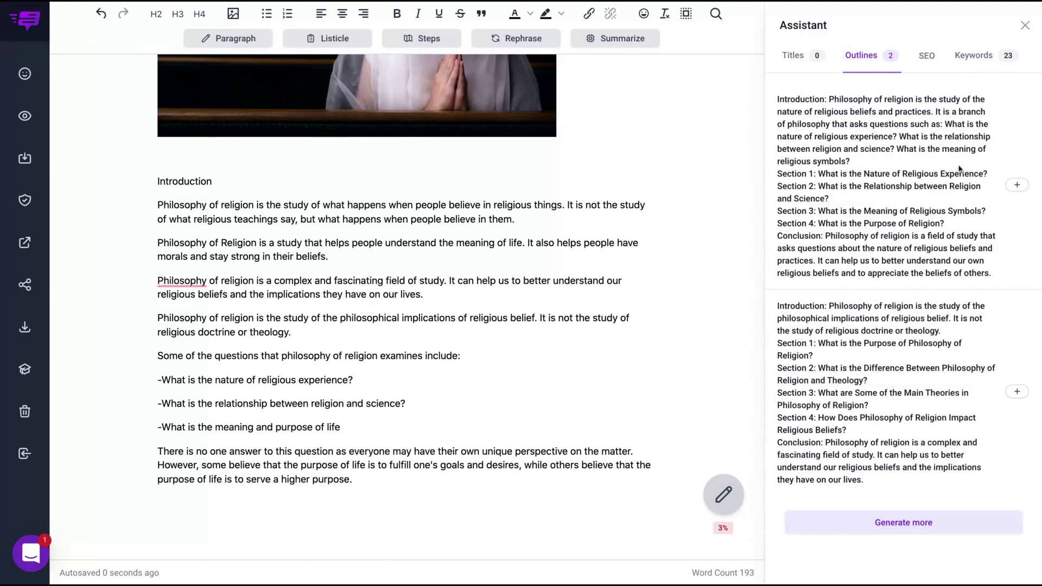
pyautogui.tripleClick(985, 174)
pyautogui.hotkey('ctrl', 'c')
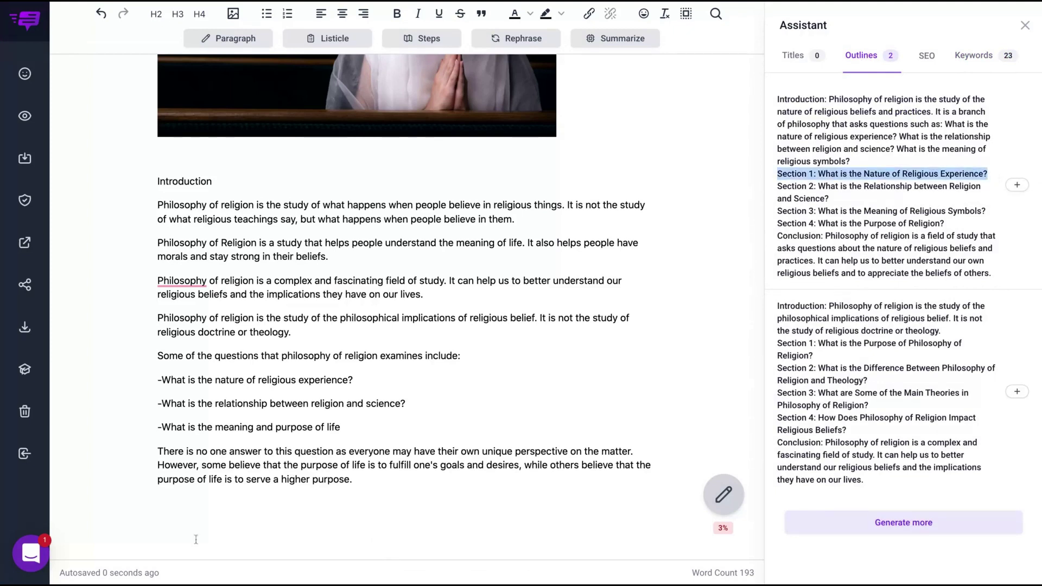
pyautogui.click(207, 500)
pyautogui.hotkey('ctrl', 'v')
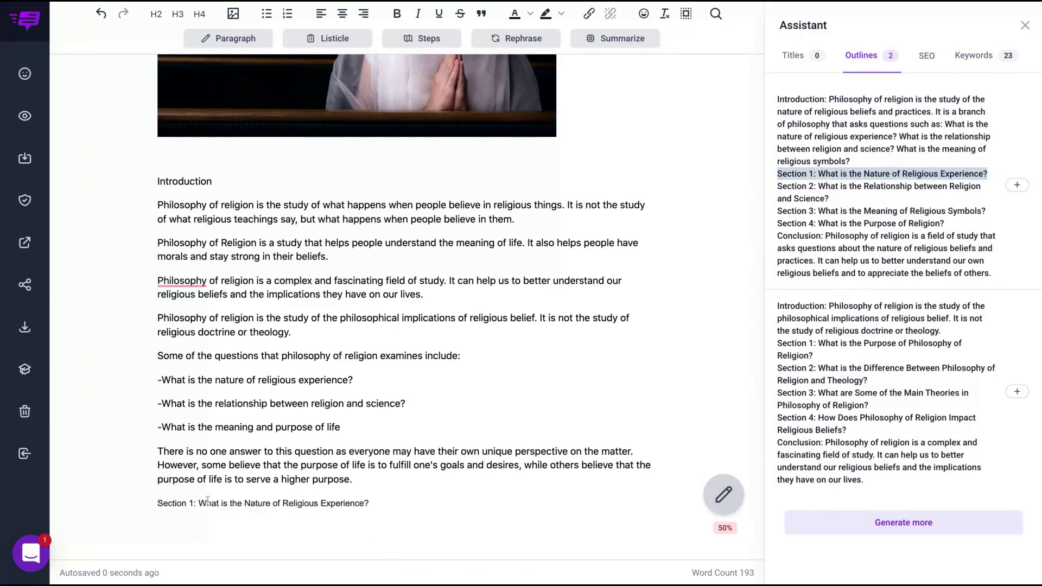
pyautogui.press('Return')
# - Redo the Section 1 line paste and select the second outline's conclusion text
pyautogui.hotkey('shift', 'Up')
pyautogui.press('super+c')
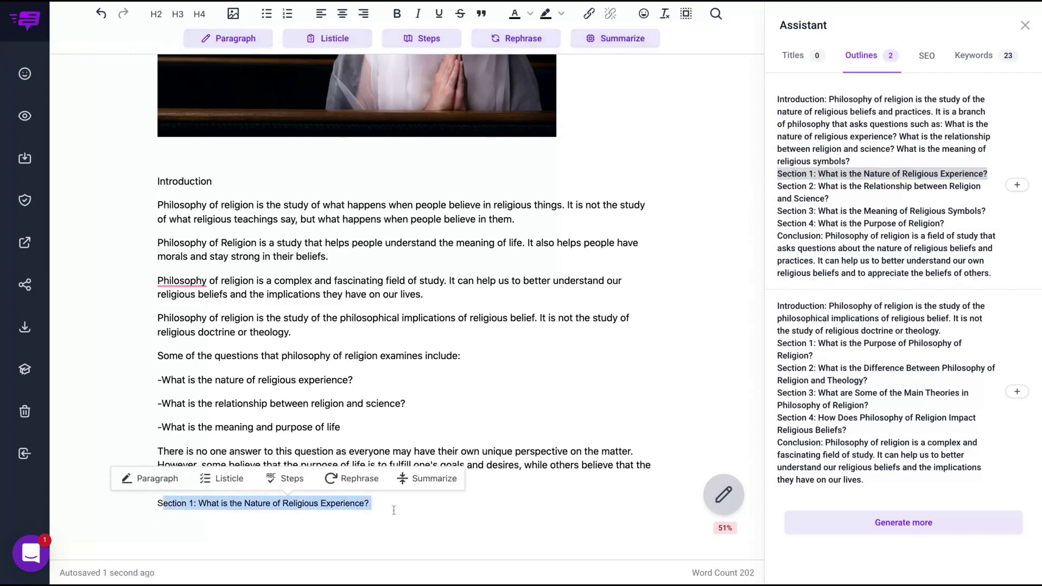
pyautogui.press('BackSpace')
pyautogui.rightClick(180, 509)
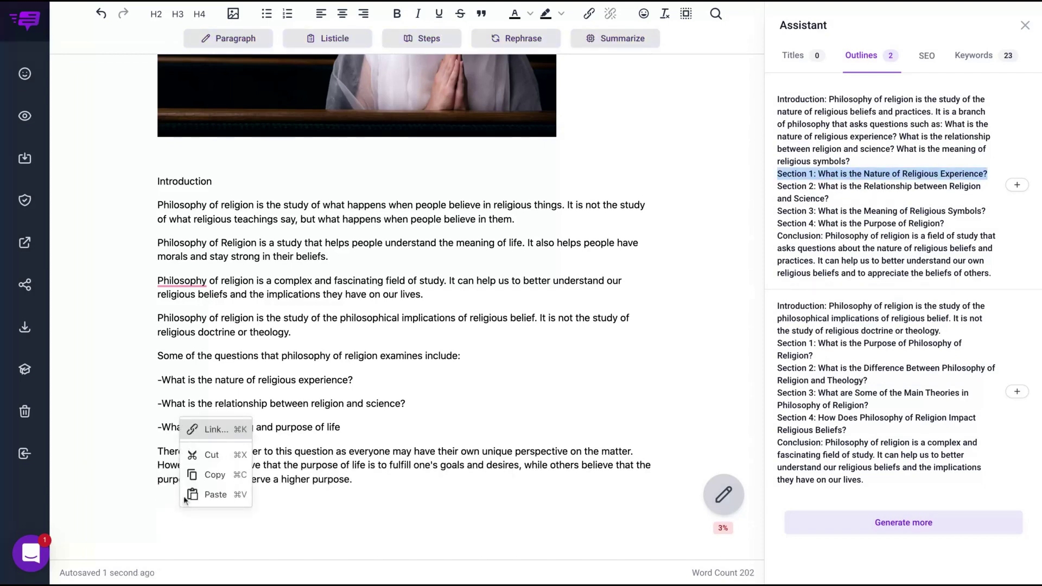
pyautogui.click(205, 496)
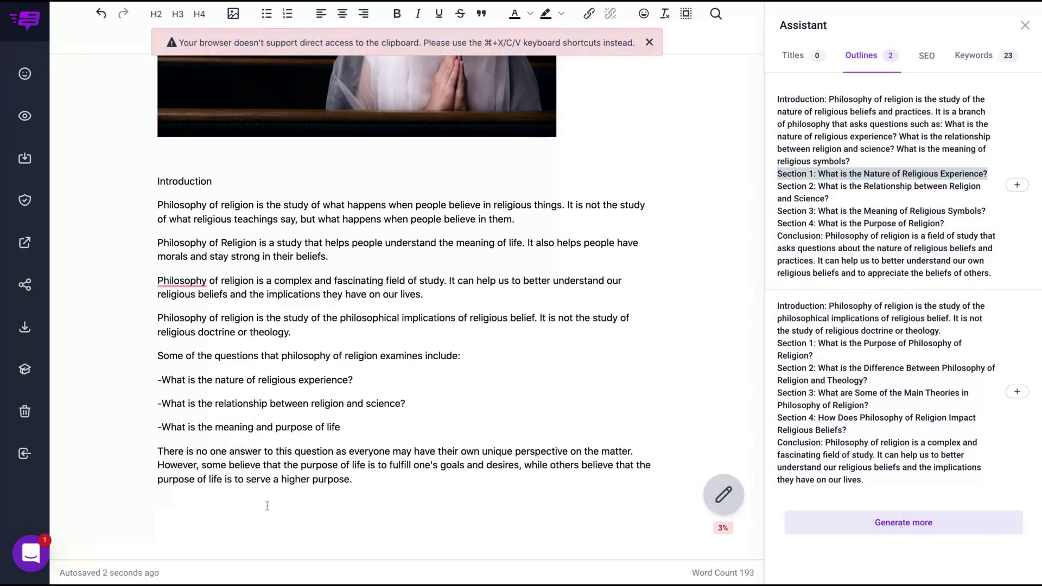
pyautogui.press('super+v')
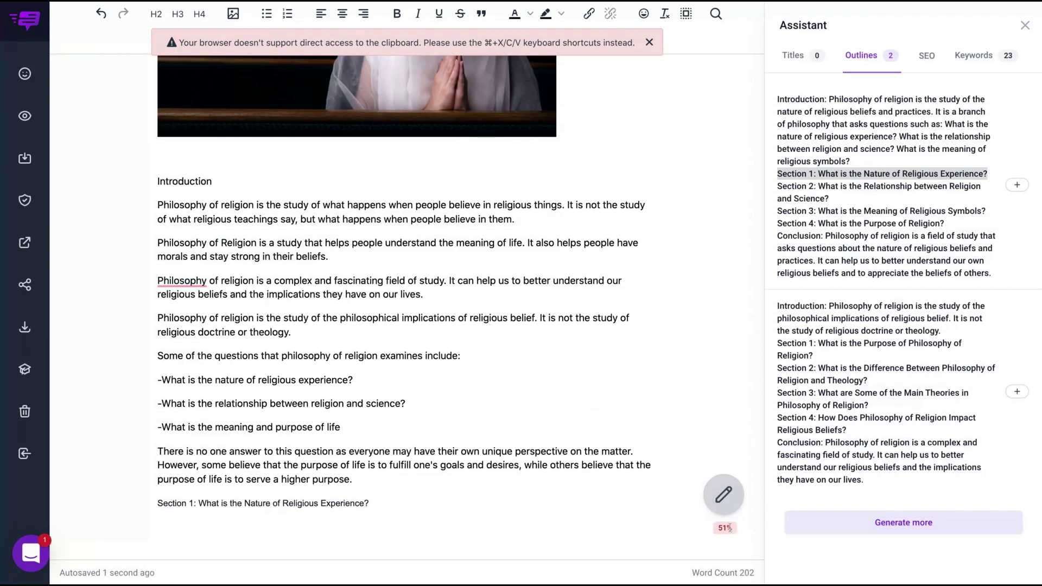
pyautogui.moveTo(868, 484); pyautogui.dragTo(825, 442)
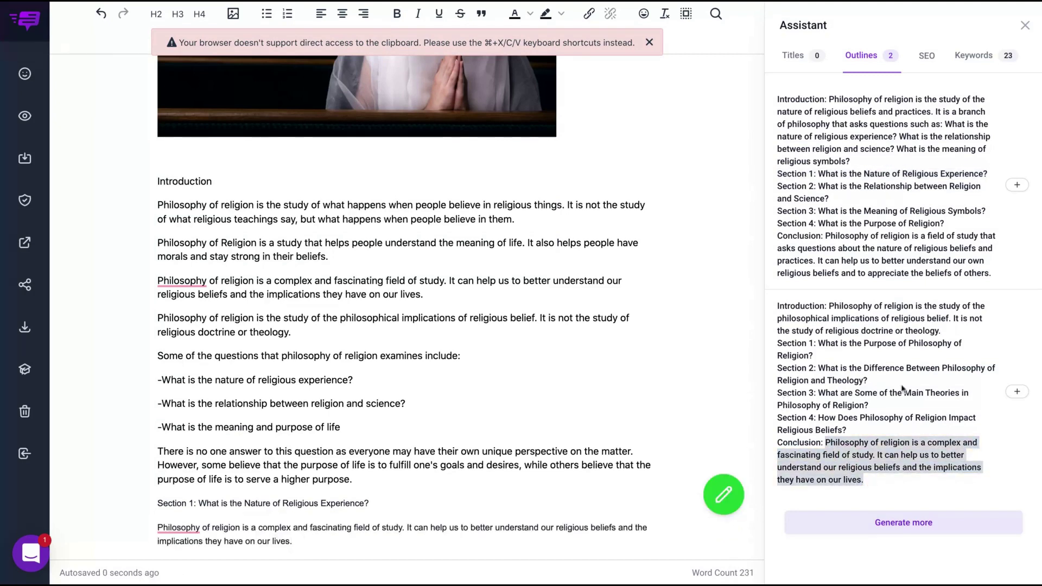
# - Add an AI paragraph on what makes religious experiences unique under Section 1, removing its indent
pyautogui.scroll(-1, 752, 478)
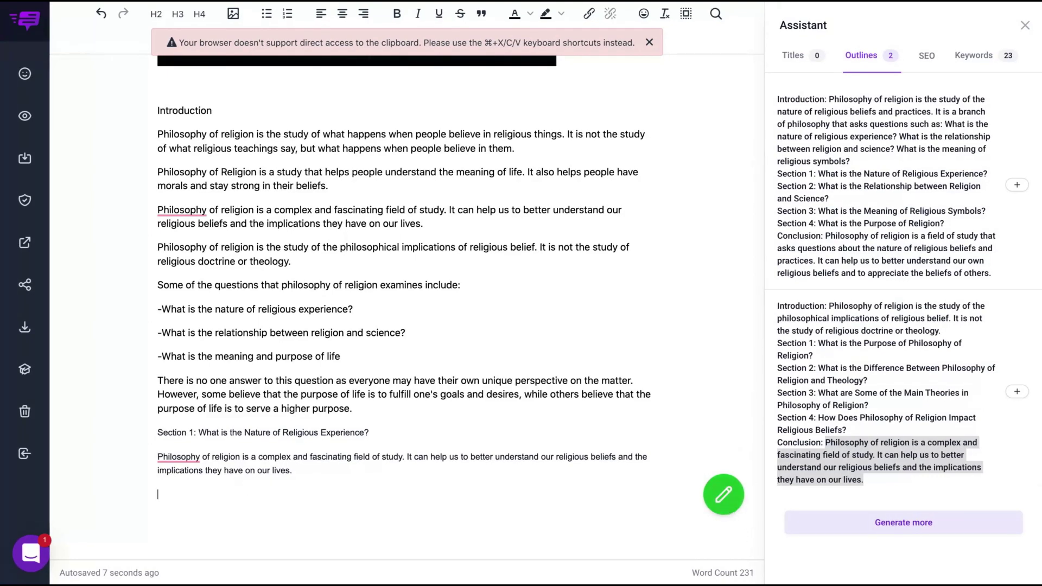
pyautogui.tripleClick(306, 470)
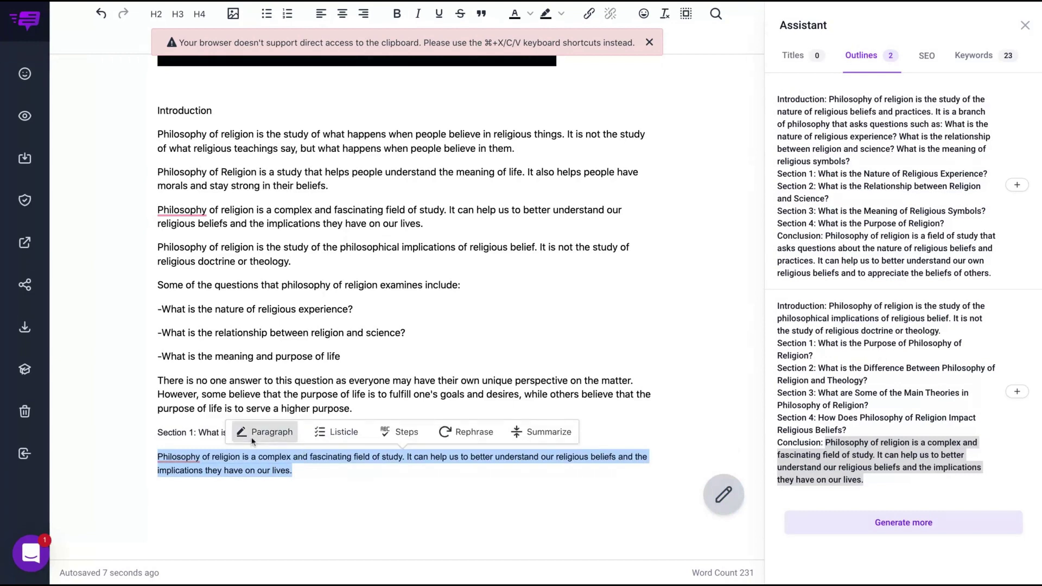
pyautogui.click(304, 471)
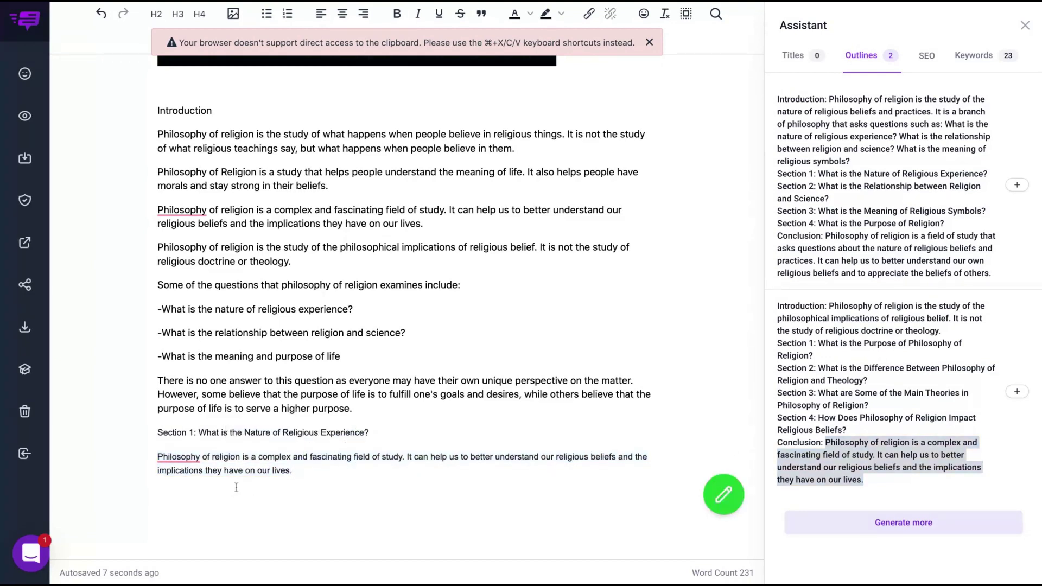
pyautogui.click(724, 507)
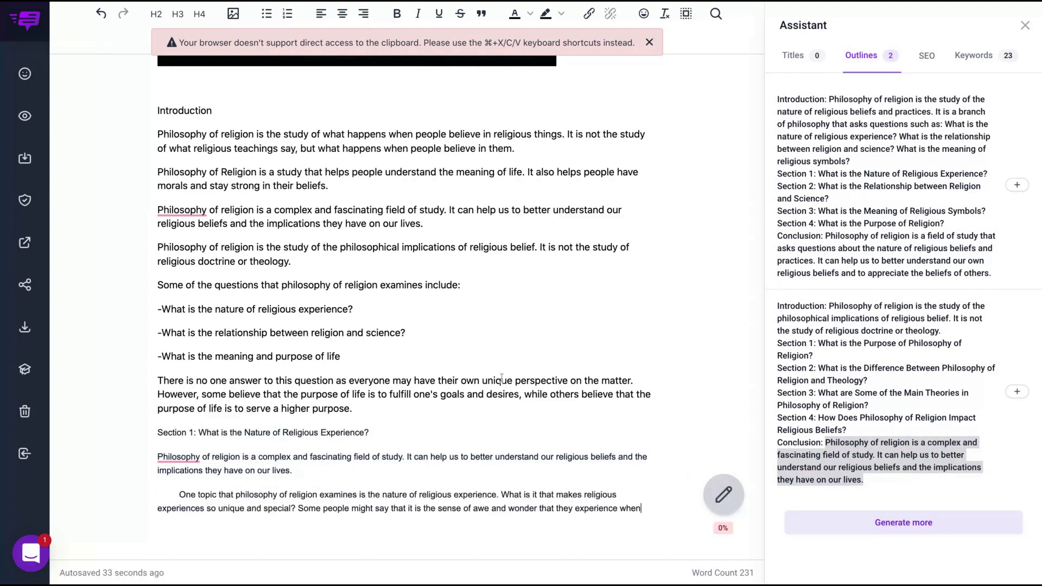
pyautogui.doubleClick(181, 491)
pyautogui.press('BackSpace')
pyautogui.click(599, 507)
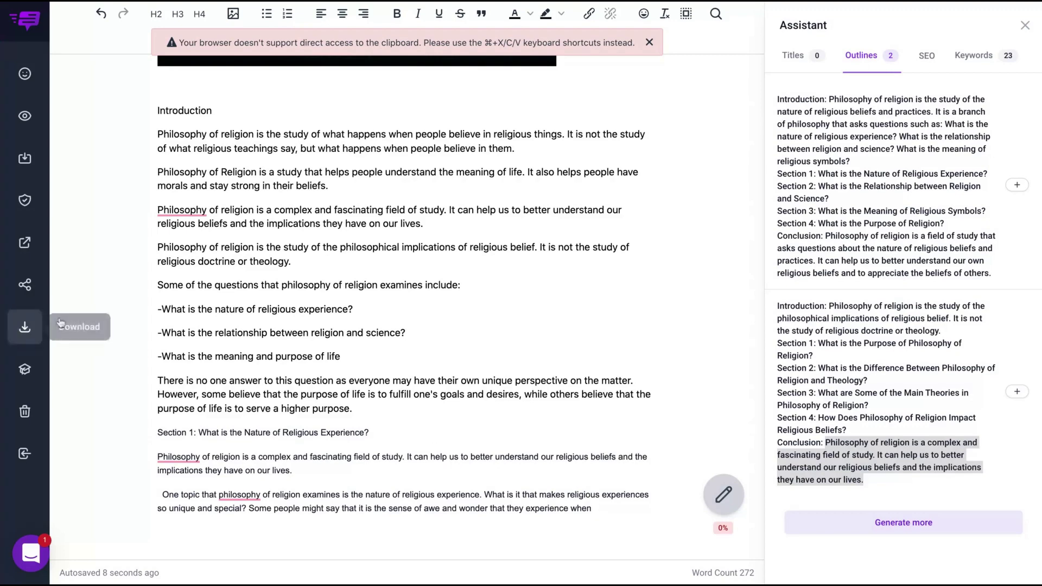
# - Check the Download format options, enter the title 'What Is Philosophy Of Religion?', and close the platform dialog
pyautogui.scroll(4, 268, 271)
pyautogui.scroll(3, 268, 271)
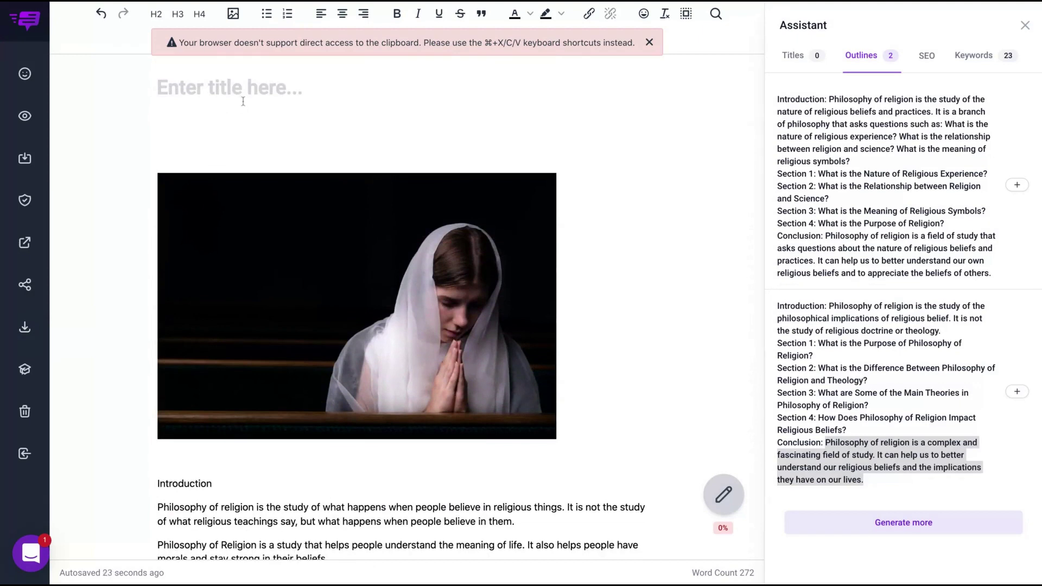
pyautogui.click(23, 328)
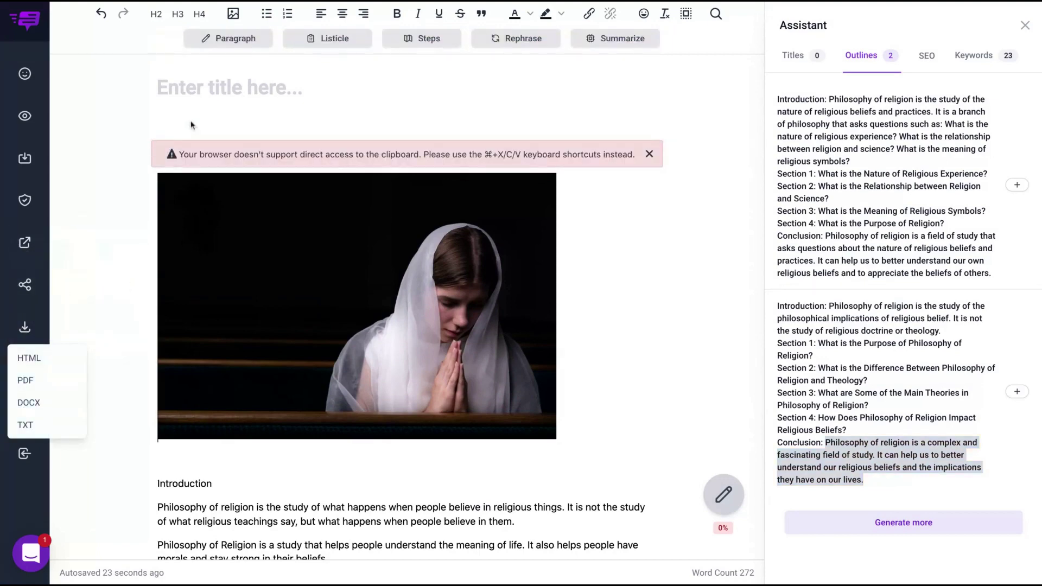
pyautogui.click(216, 95)
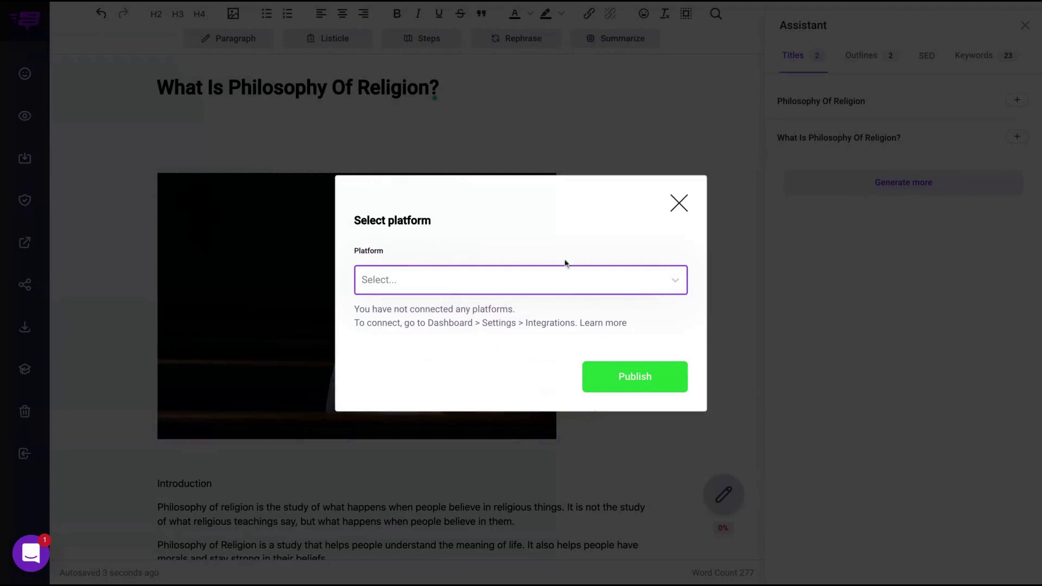
pyautogui.click(680, 203)
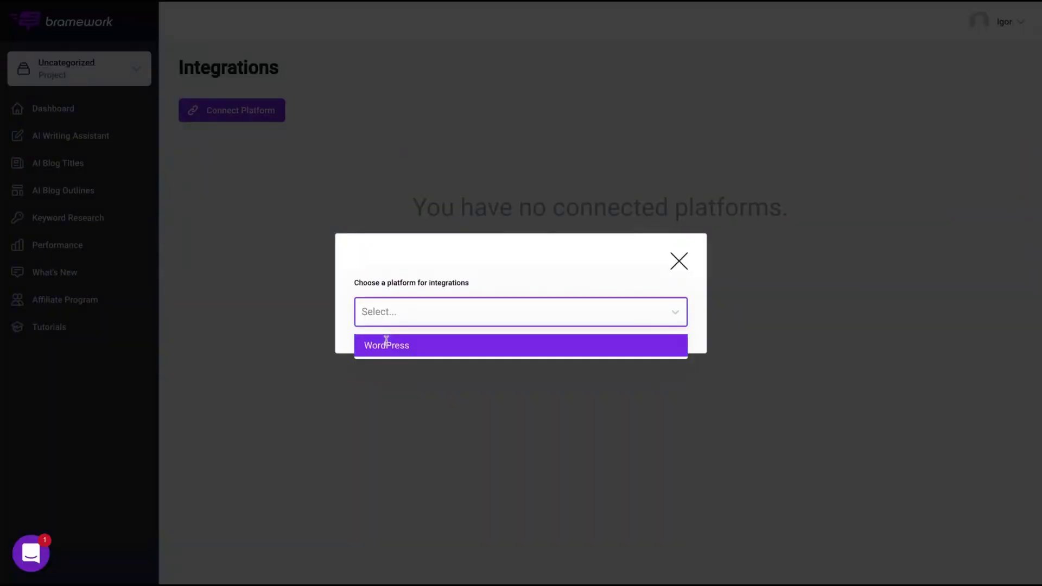
# - Pick WordPress, go through its website URL, username and password fields, then close the form unconnected
pyautogui.click(482, 345)
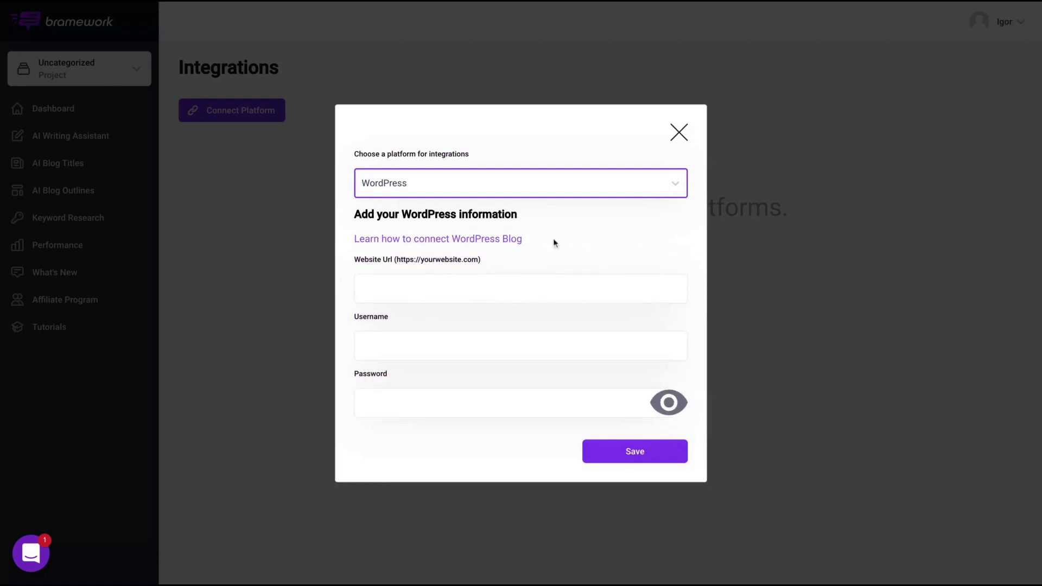
pyautogui.click(382, 295)
pyautogui.click(378, 344)
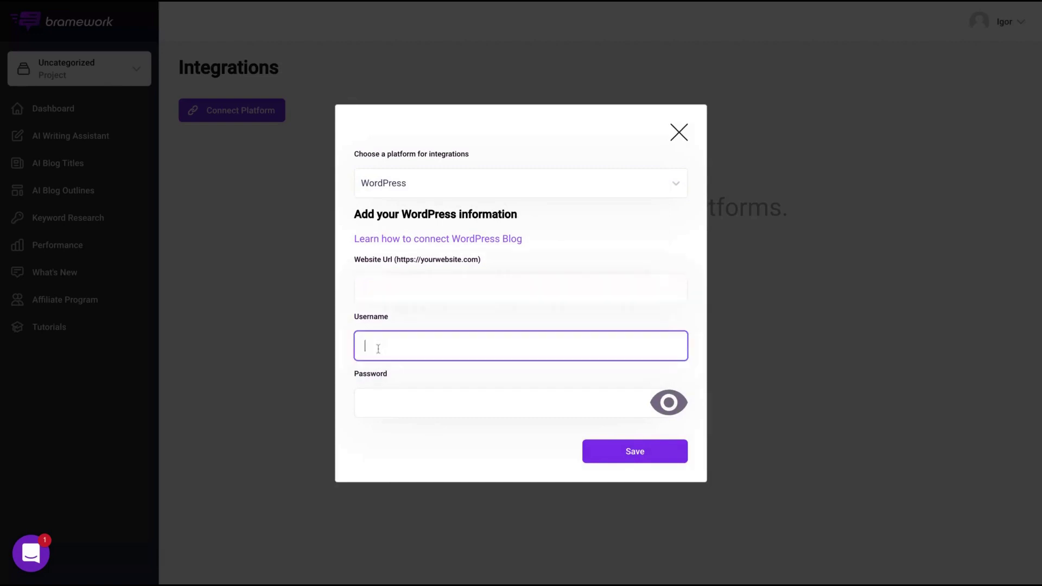
pyautogui.click(378, 398)
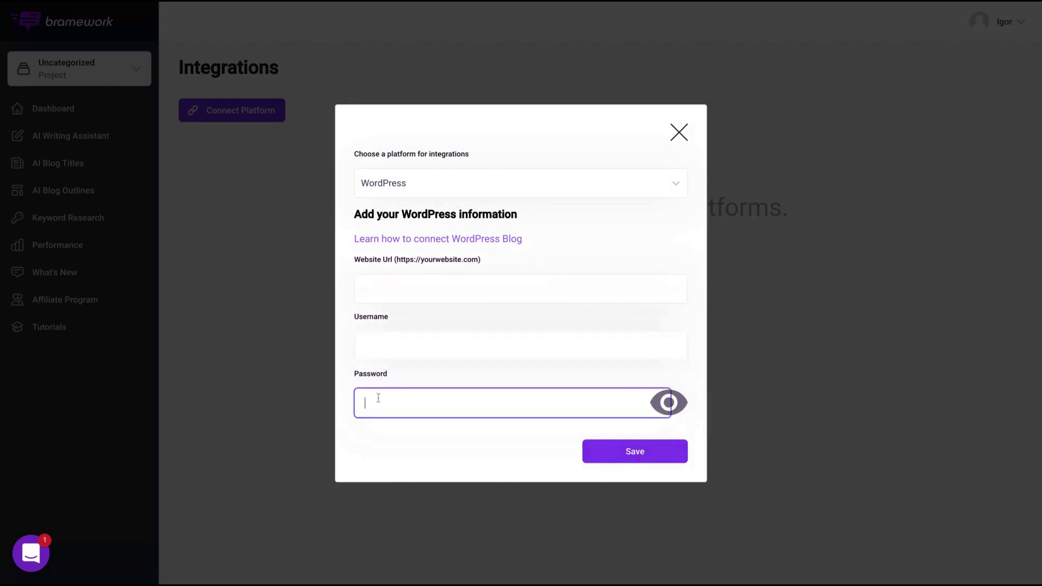
pyautogui.click(676, 139)
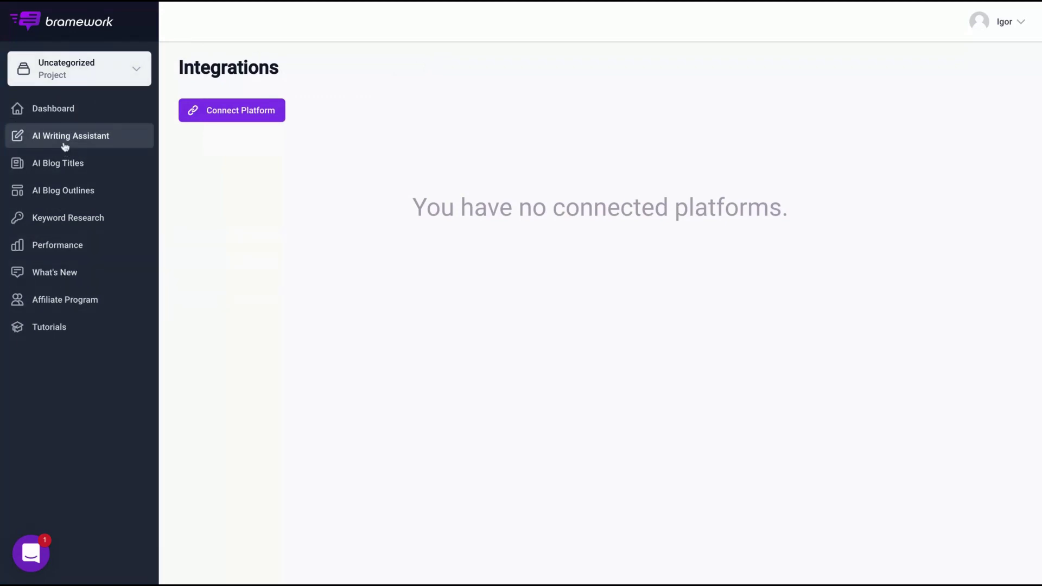
# - Open the Performance keyword ranking page, close the domain-required warning, and select its heading
pyautogui.click(39, 247)
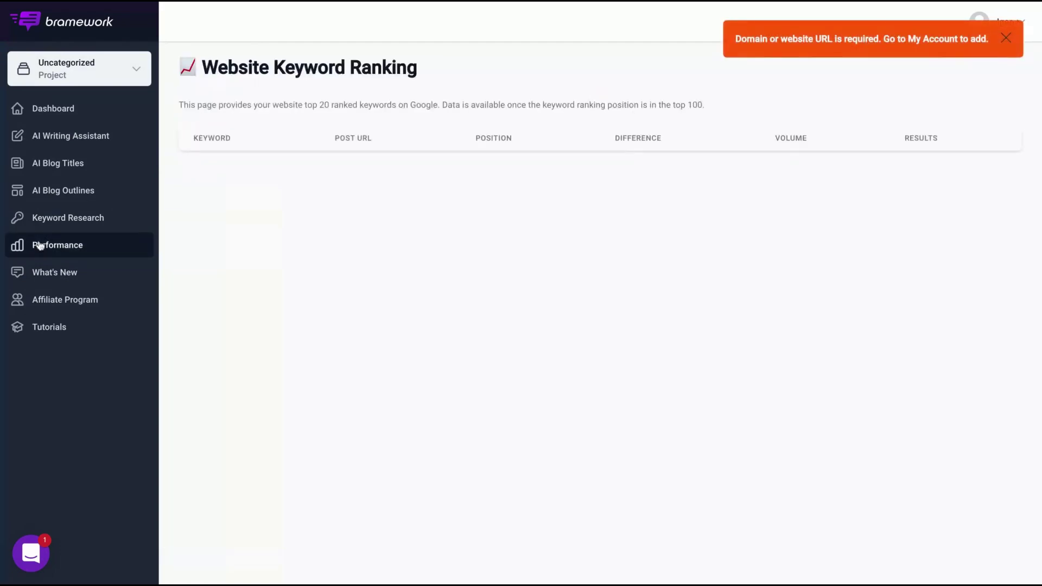
pyautogui.click(1007, 40)
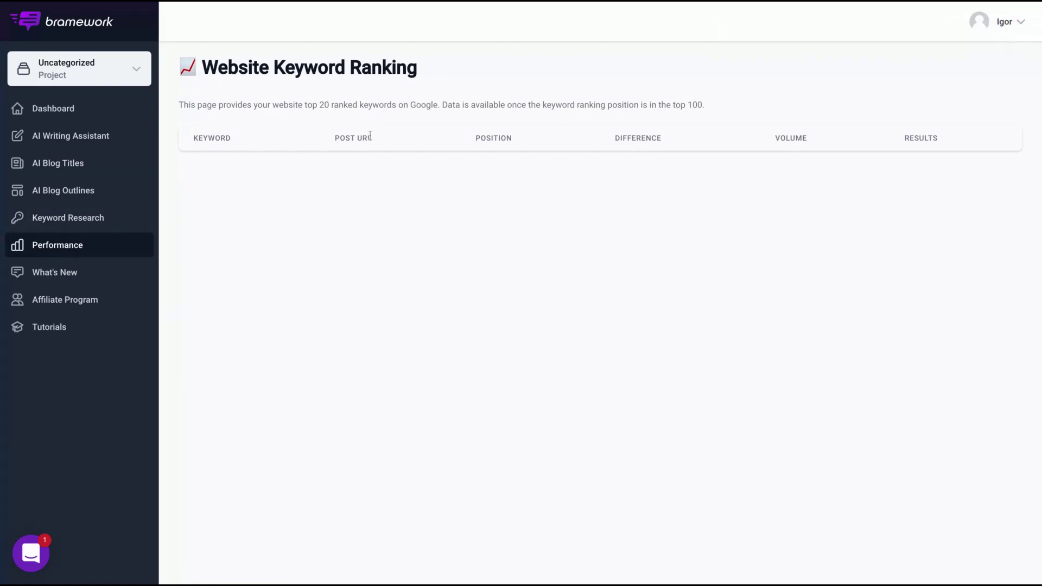
pyautogui.tripleClick(203, 73)
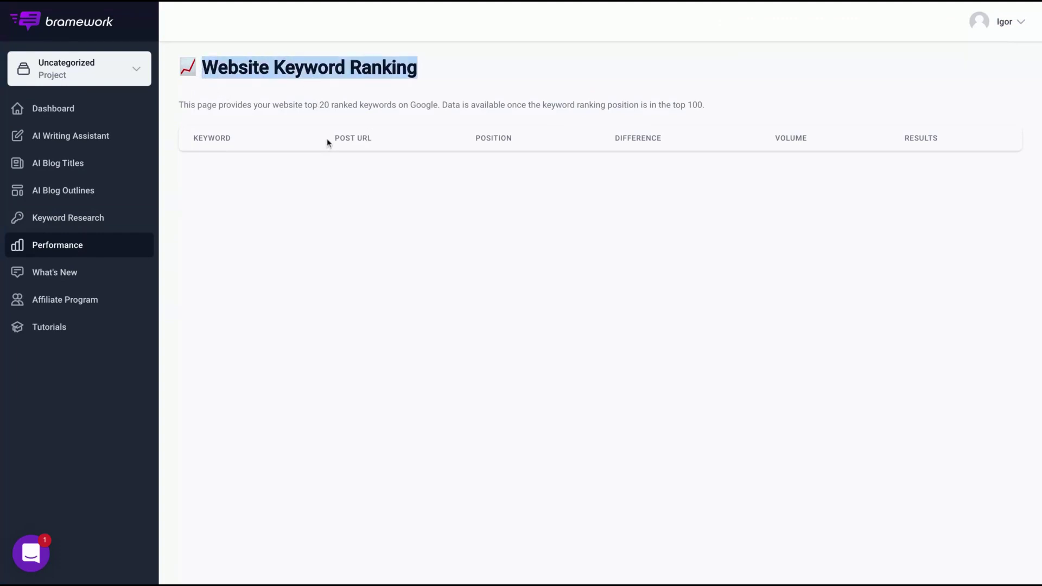